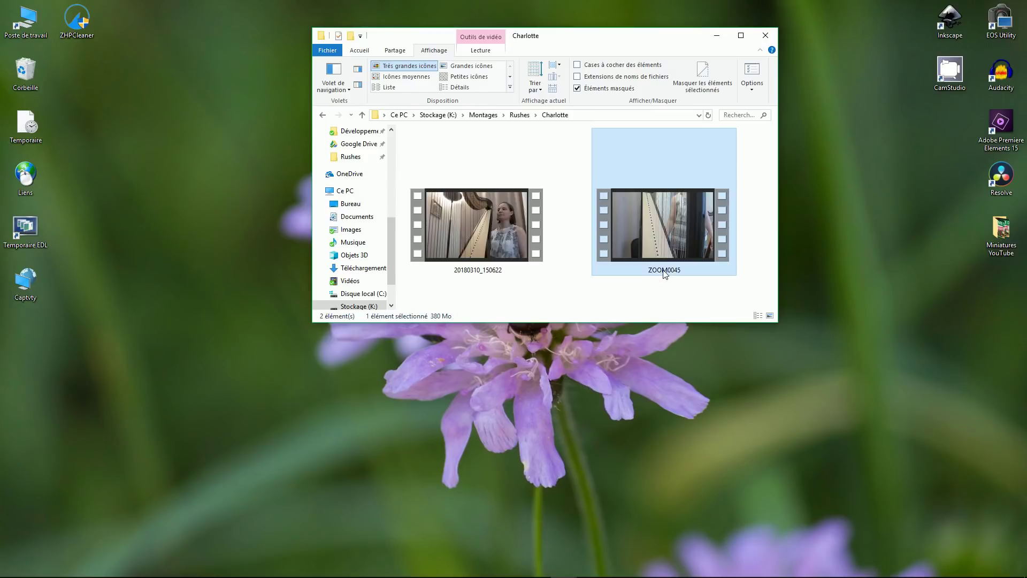
- Rename the video file ZOOM0045 as "1-GAUCHE (ZOOM)"
{"action": "left_click", "coordinate": [663, 270]}
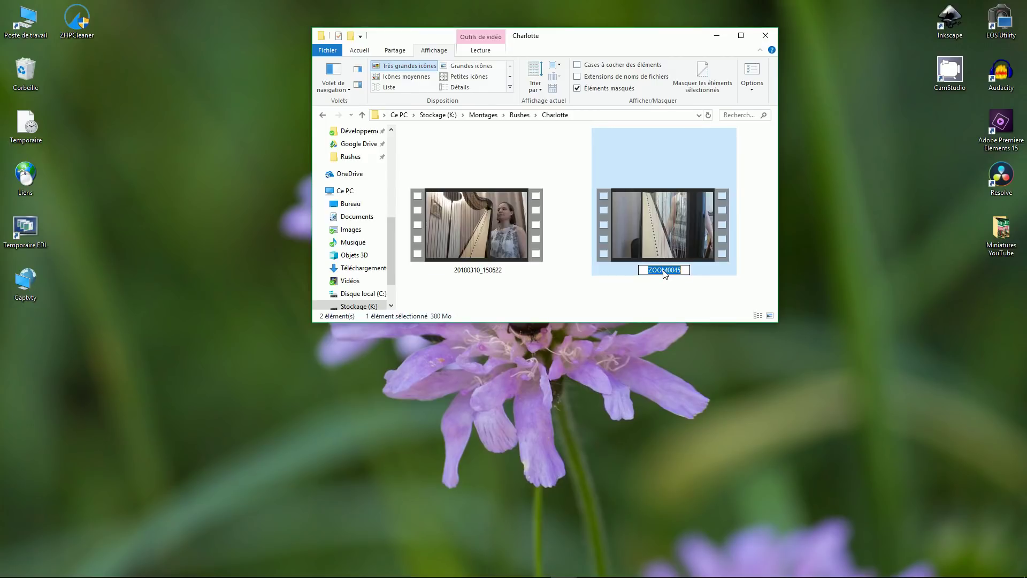
{"action": "type", "text": "1-GAUCHE (ZOOM)"}
{"action": "key", "text": "Return"}
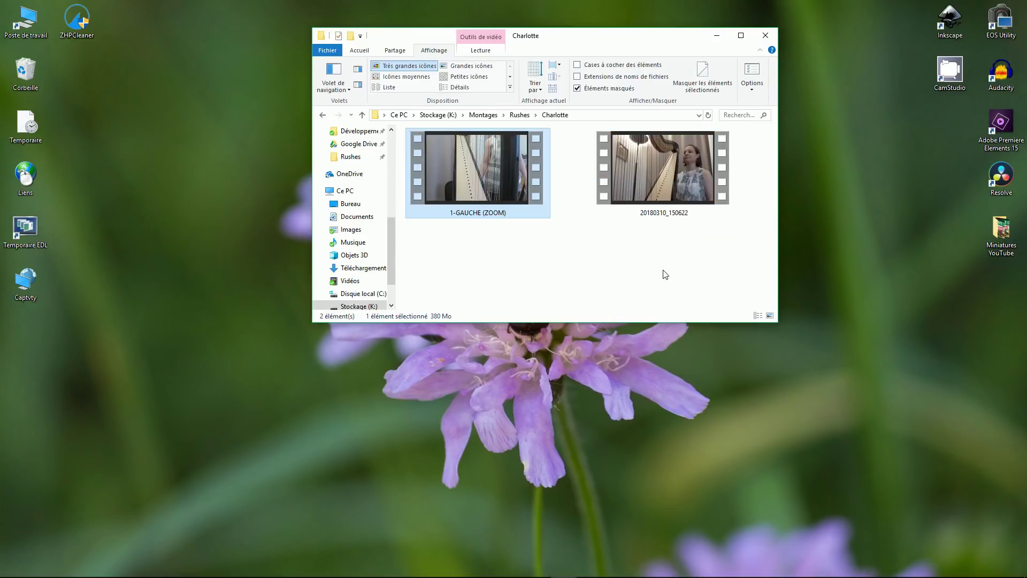
- Rename the video file 20180310_150622 as "2-DROITE (SMARTPHONE)" and close the folder window
{"action": "left_click", "coordinate": [665, 214]}
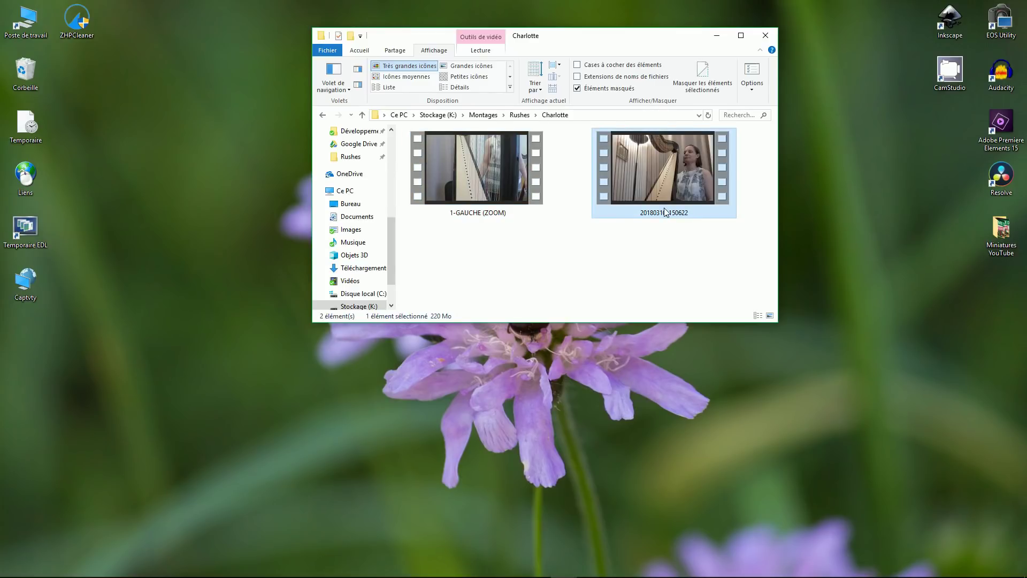
{"action": "left_click", "coordinate": [665, 213]}
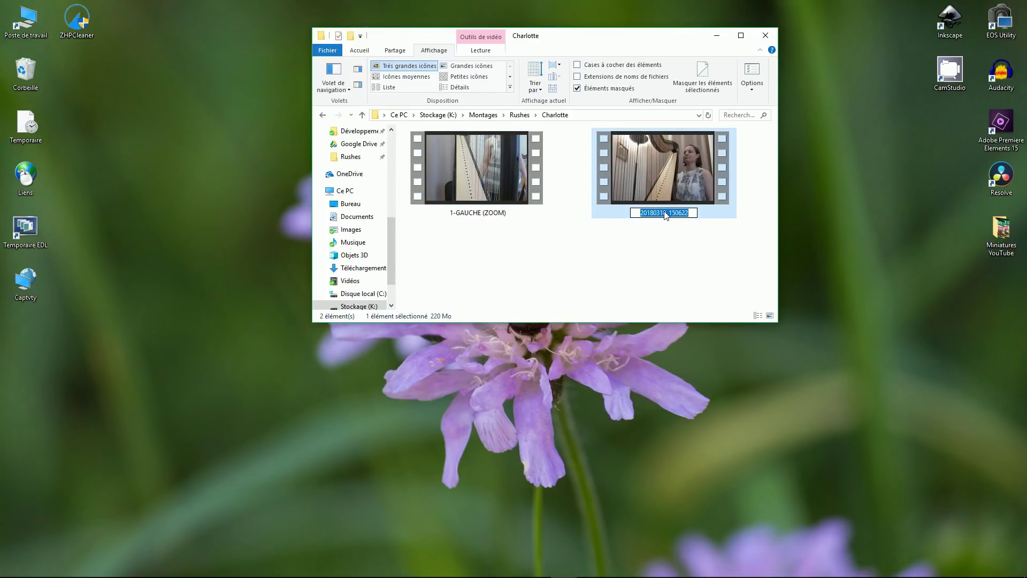
{"action": "type", "text": "2-DROITE (SMARTPHONE)"}
{"action": "key", "text": "Return"}
{"action": "key", "text": "alt+F4"}
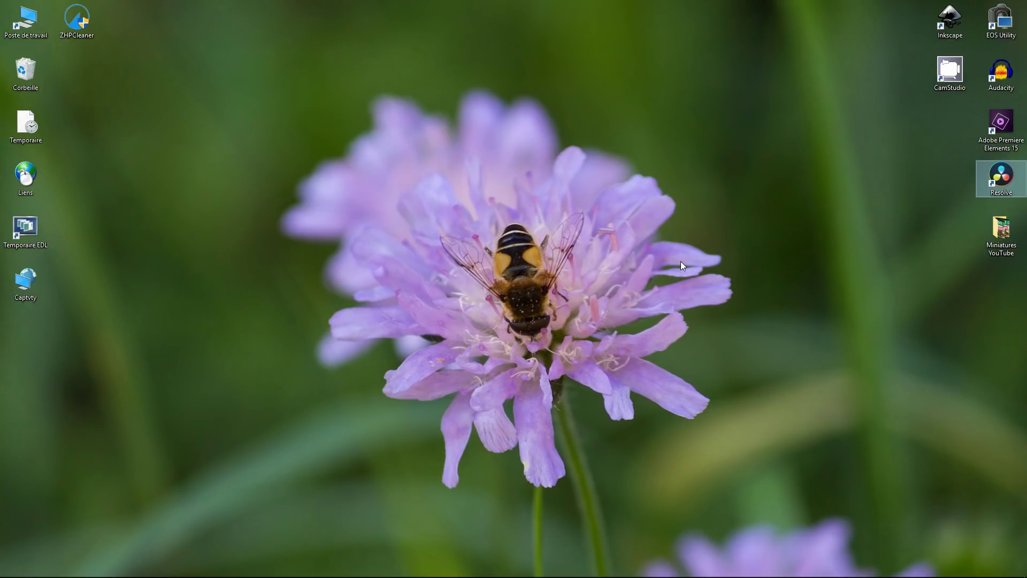
- Launch DaVinci Resolve and create a new project named "Vidéo de harpe"
{"action": "key", "text": "Return"}
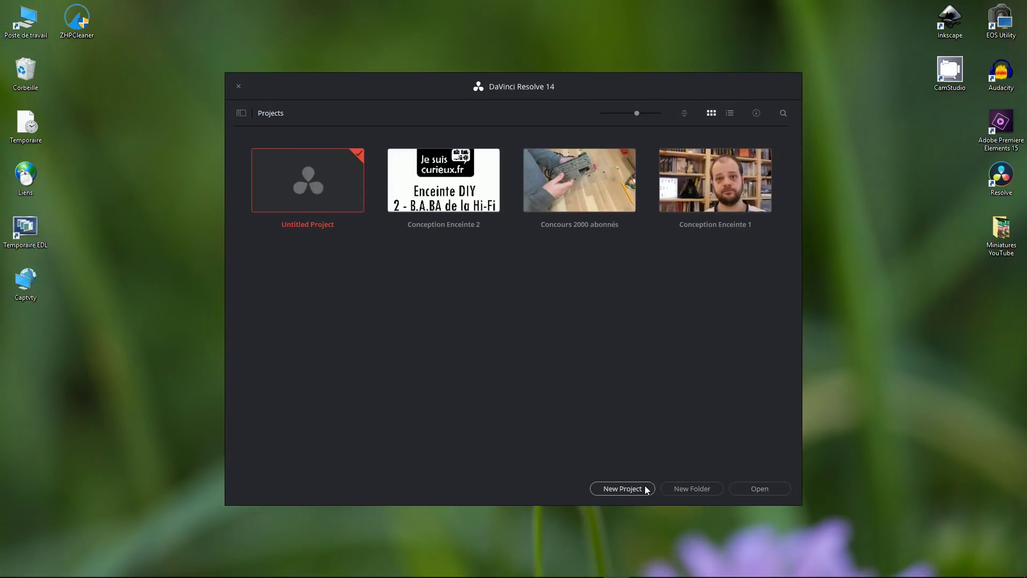
{"action": "left_click", "coordinate": [622, 488]}
{"action": "type", "text": "Vidéo de "}
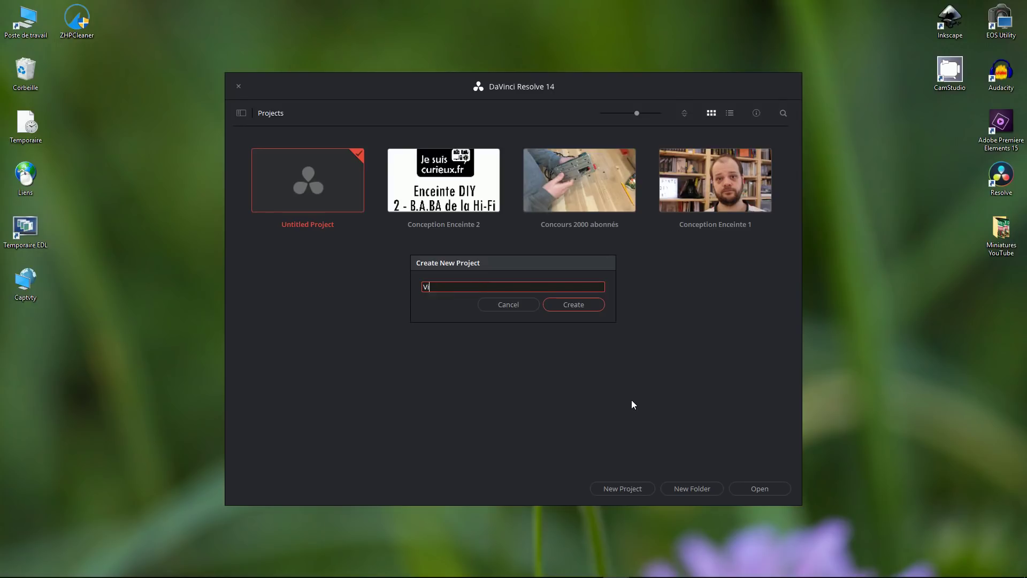
{"action": "type", "text": "hare"}
{"action": "key", "text": "BackSpace"}
{"action": "type", "text": "pe"}
{"action": "left_click", "coordinate": [585, 306]}
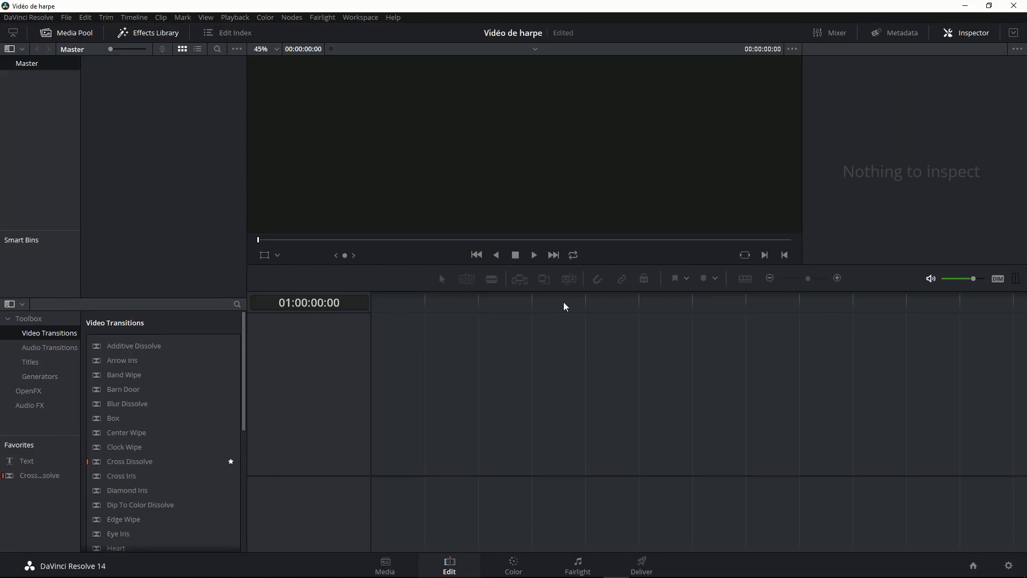
- Set the timeline resolution to 1920 x 1080 HD in the project settings
{"action": "left_click", "coordinate": [67, 17]}
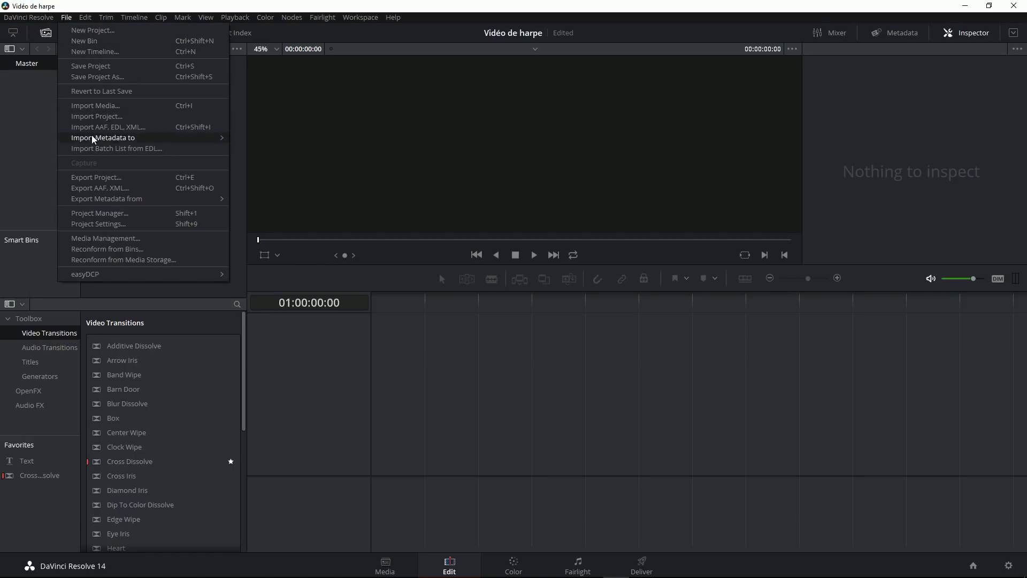
{"action": "left_click", "coordinate": [103, 225]}
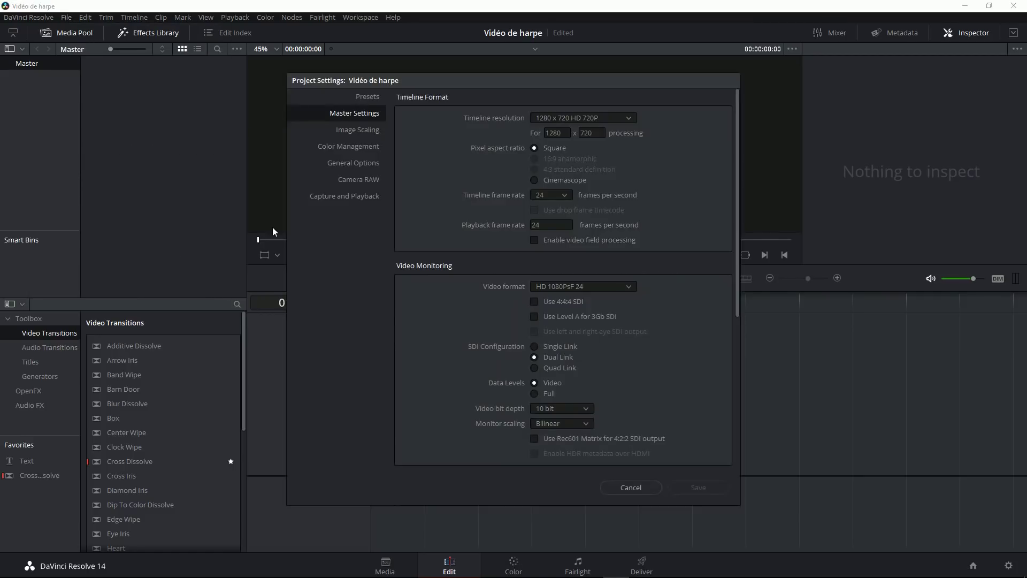
{"action": "left_click", "coordinate": [592, 117]}
{"action": "scroll", "coordinate": [585, 188], "scroll_direction": "down", "scroll_amount": 3}
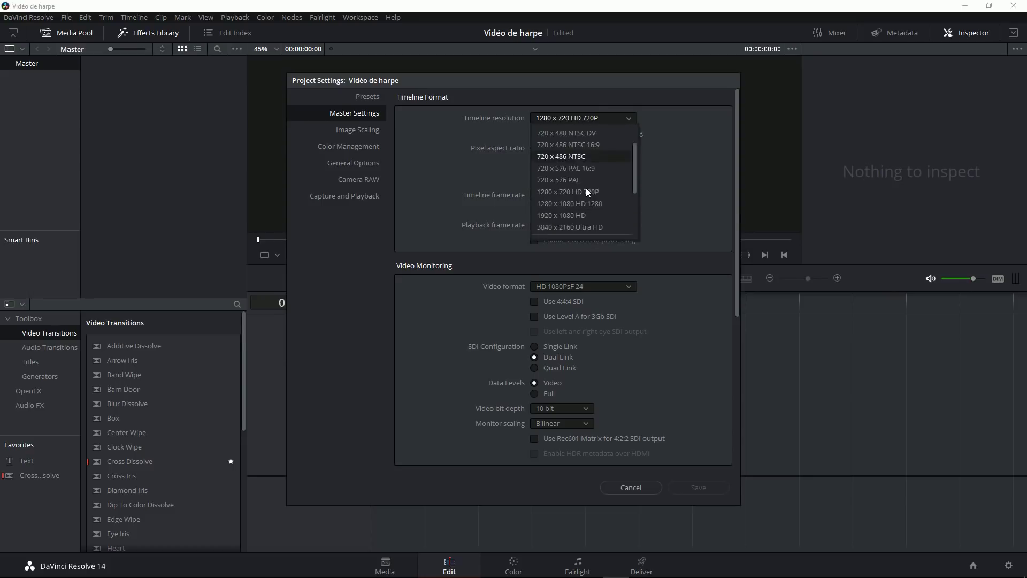
{"action": "left_click", "coordinate": [570, 181]}
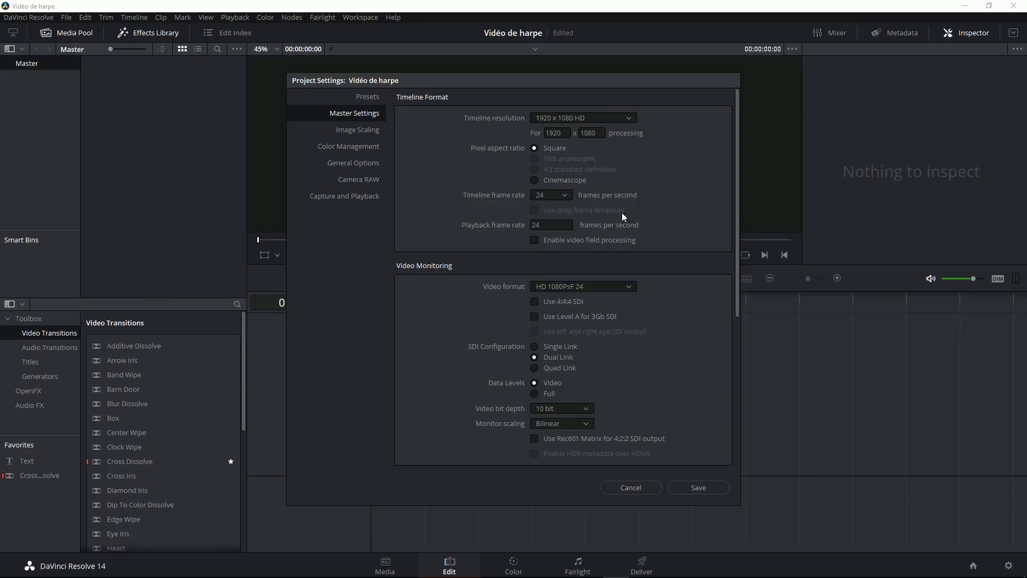
- Set the timeline frame rate to 30 frames per second and save the project settings
{"action": "left_click", "coordinate": [563, 197]}
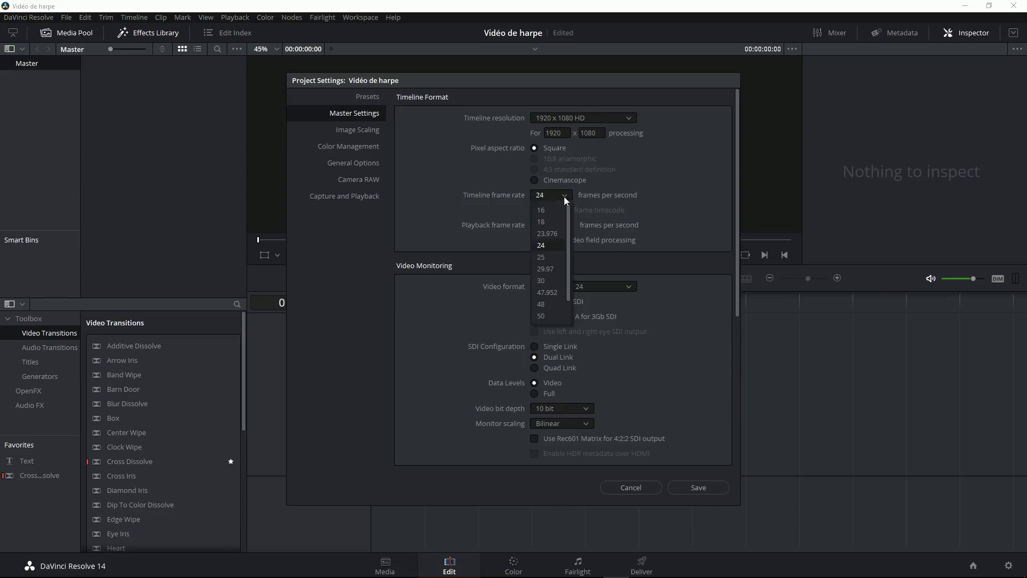
{"action": "left_click", "coordinate": [547, 282]}
{"action": "left_click", "coordinate": [560, 229]}
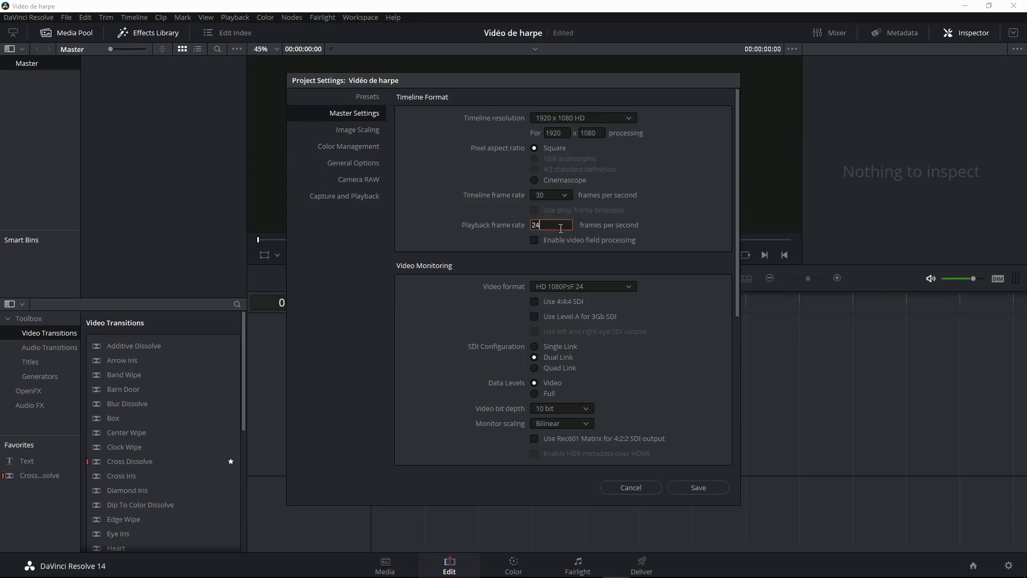
{"action": "double_click", "coordinate": [534, 227]}
{"action": "left_click", "coordinate": [691, 487]}
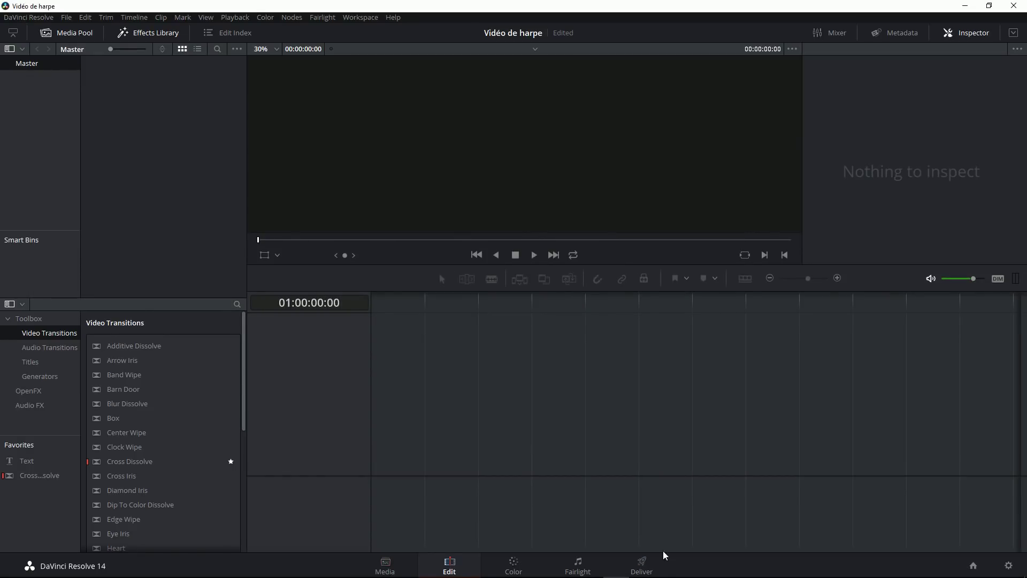
- Show the Media page and browse K:\Montages to the Rushes subfolder holding the two harp clips
{"action": "left_click", "coordinate": [386, 564]}
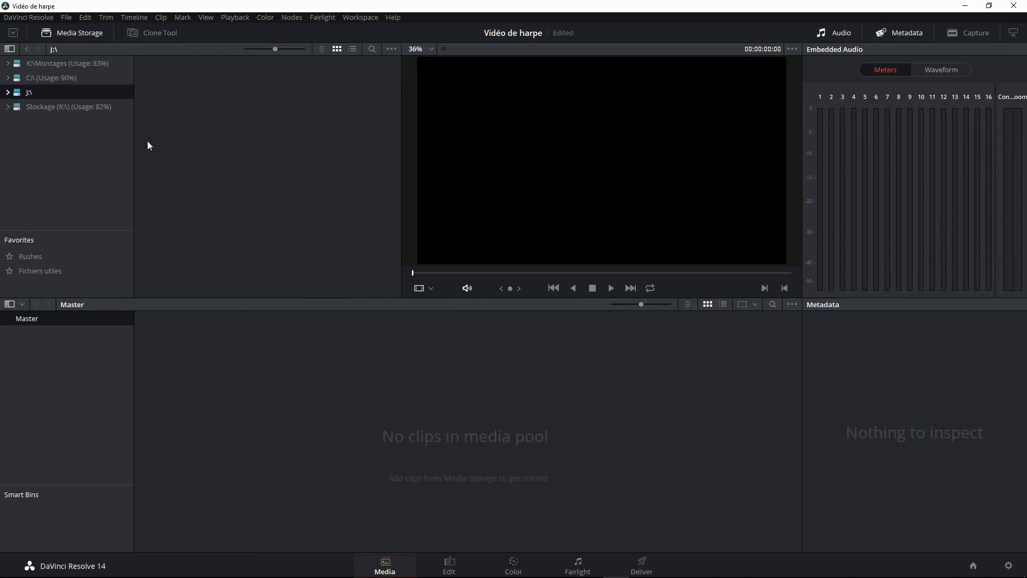
{"action": "left_click", "coordinate": [64, 33]}
{"action": "left_click", "coordinate": [61, 35]}
{"action": "left_click", "coordinate": [47, 64]}
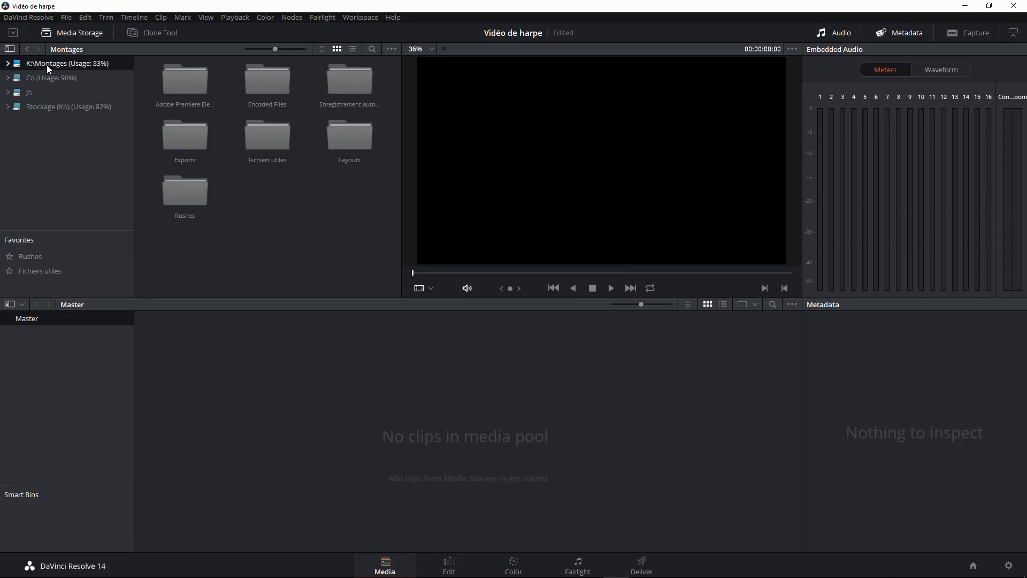
{"action": "double_click", "coordinate": [179, 179]}
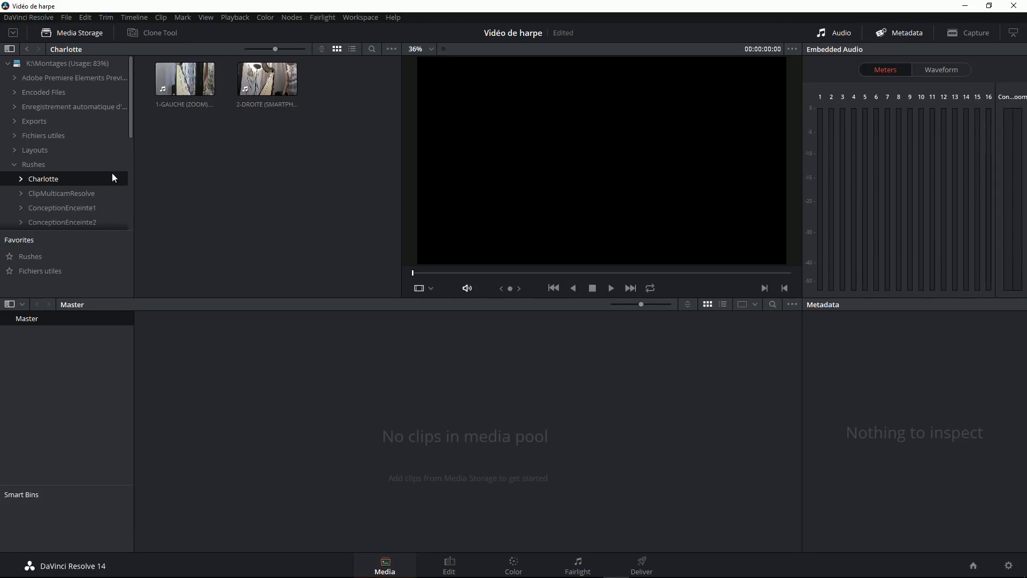
- Add both harp clips to the media pool and change the project's frame rate and video format to match them
{"action": "right_click", "coordinate": [43, 182]}
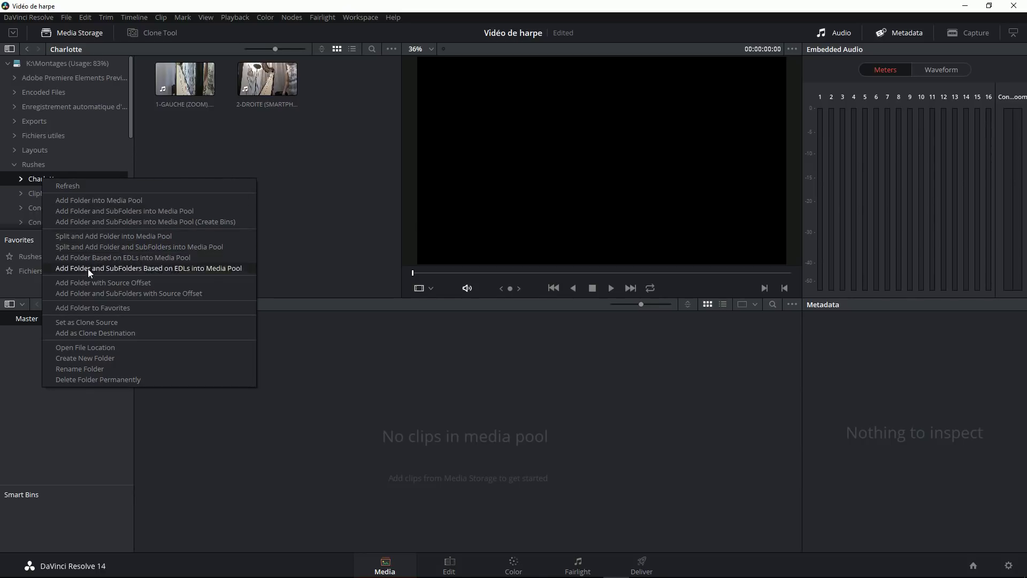
{"action": "left_click", "coordinate": [293, 249]}
{"action": "left_click_drag", "start_coordinate": [344, 116], "coordinate": [321, 424]}
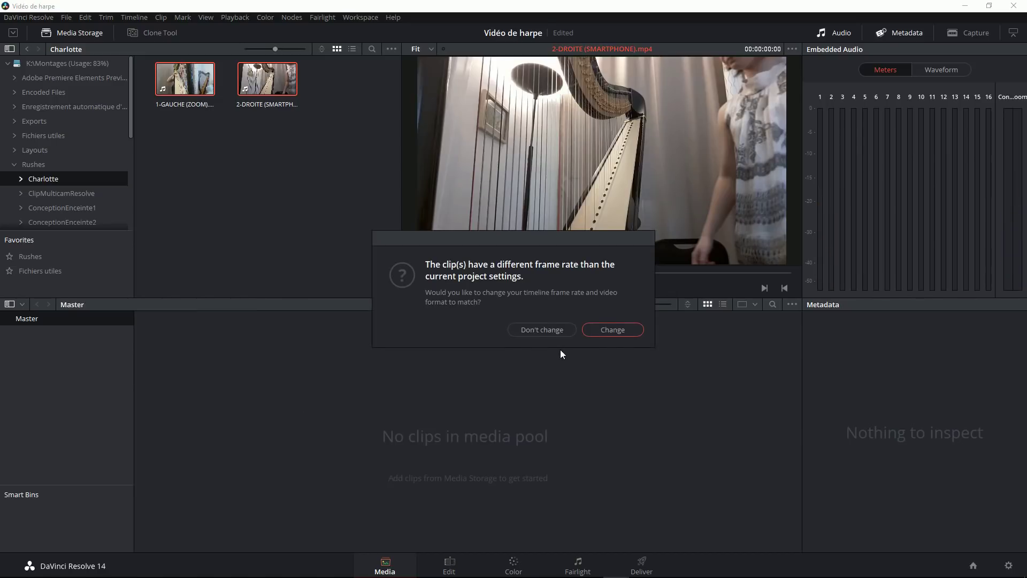
{"action": "left_click", "coordinate": [602, 330]}
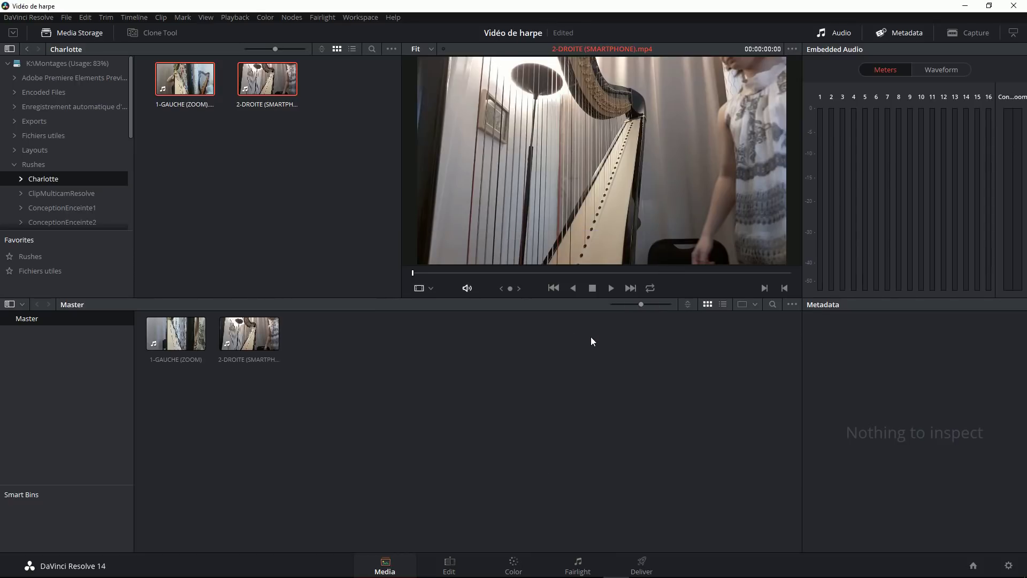
- Preview the 2-DROITE (SMARTPHONE) and 1-GAUCHE (ZOOM) clips in the media pool to compare the two camera angles
{"action": "left_click", "coordinate": [268, 342]}
{"action": "key", "text": "space"}
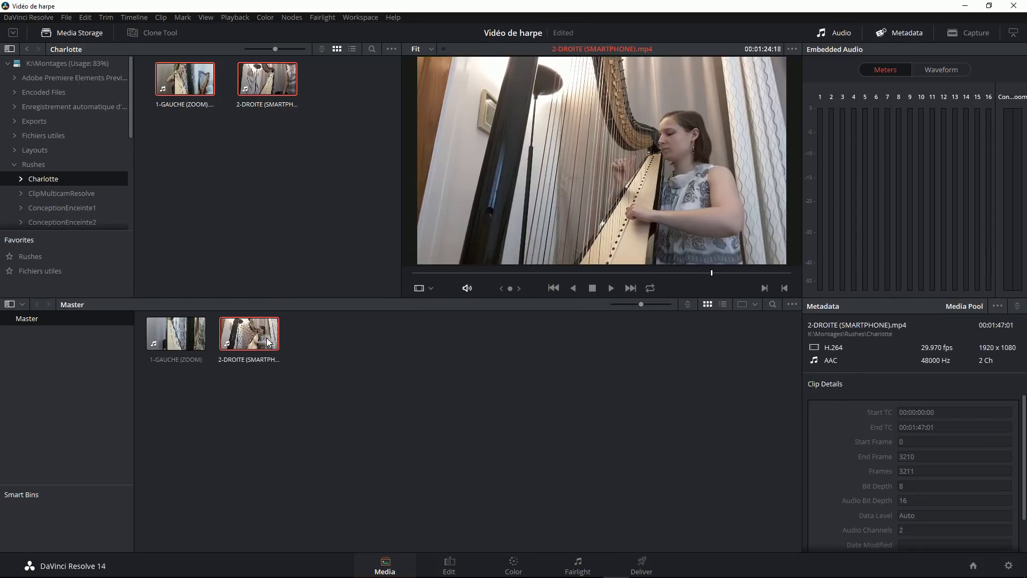
{"action": "left_click", "coordinate": [201, 342]}
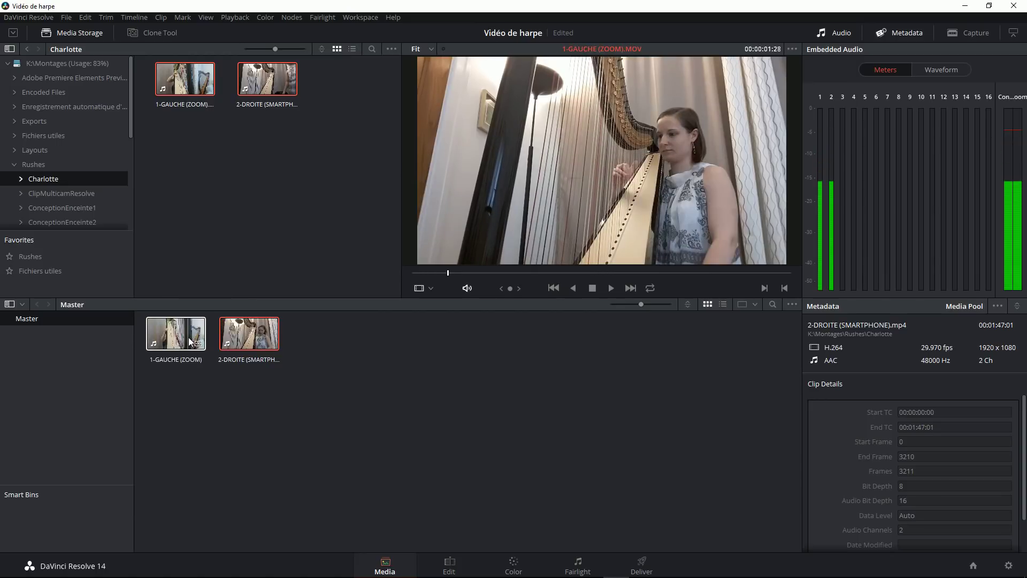
{"action": "left_click", "coordinate": [354, 381]}
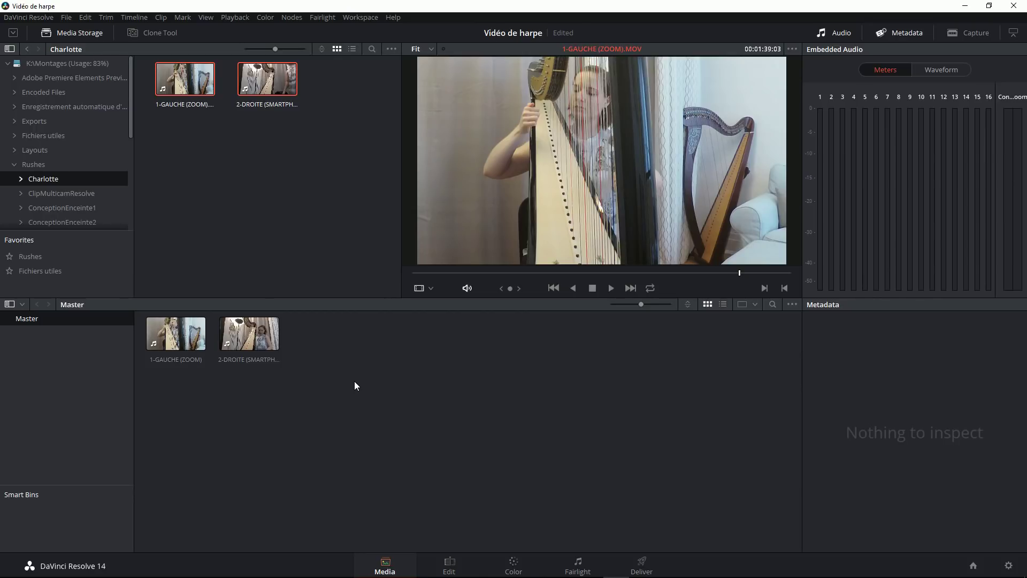
{"action": "left_click", "coordinate": [245, 345]}
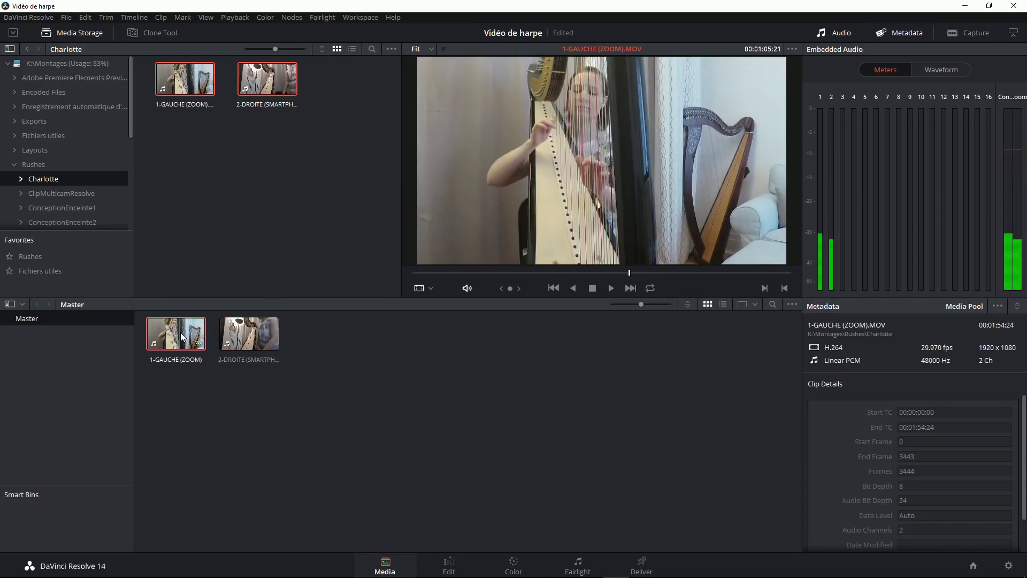
{"action": "left_click", "coordinate": [500, 463]}
- Create and preview a multicam clip "Morceau de harpe" from both clips, with angles synced by Sound and source clips not moved to another bin
{"action": "left_click_drag", "start_coordinate": [335, 426], "coordinate": [153, 320]}
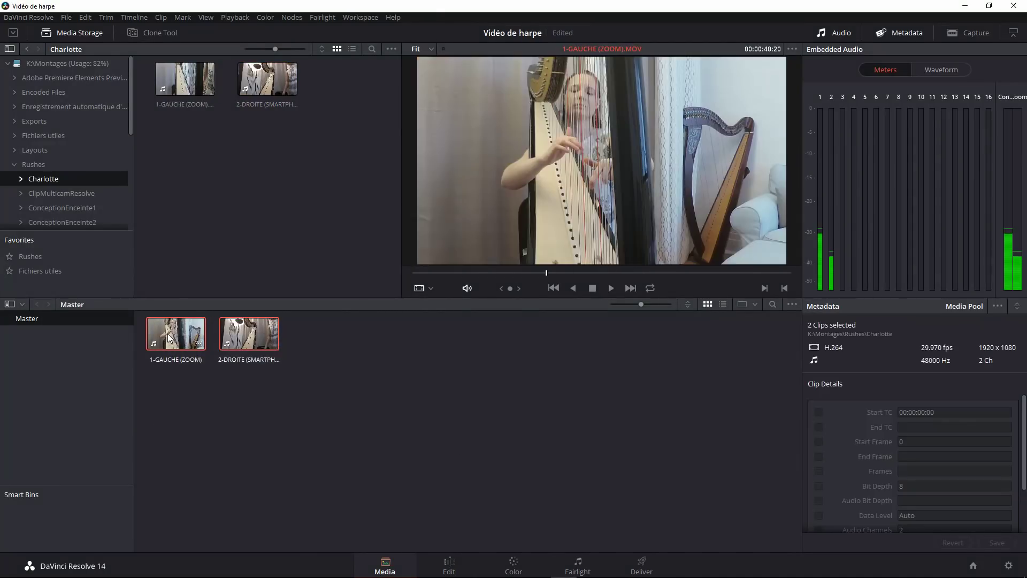
{"action": "right_click", "coordinate": [169, 337]}
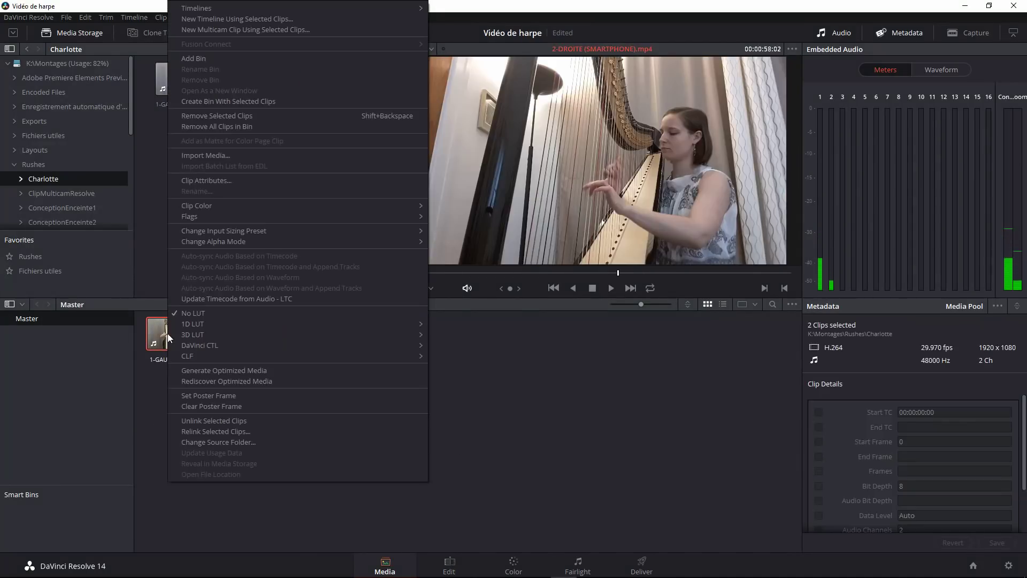
{"action": "left_click", "coordinate": [235, 30]}
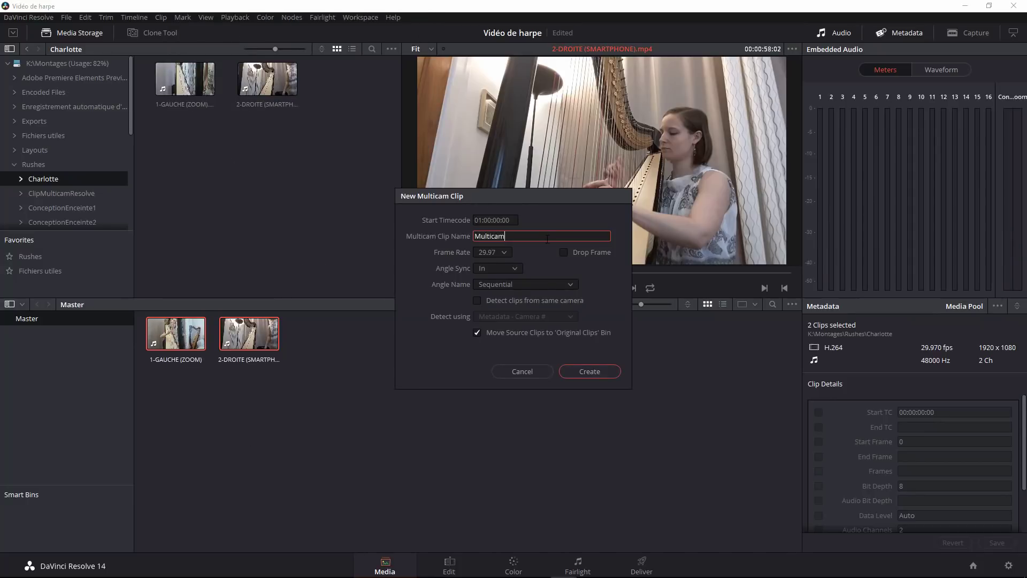
{"action": "type", "text": "Morceau de harpe"}
{"action": "left_click", "coordinate": [514, 269]}
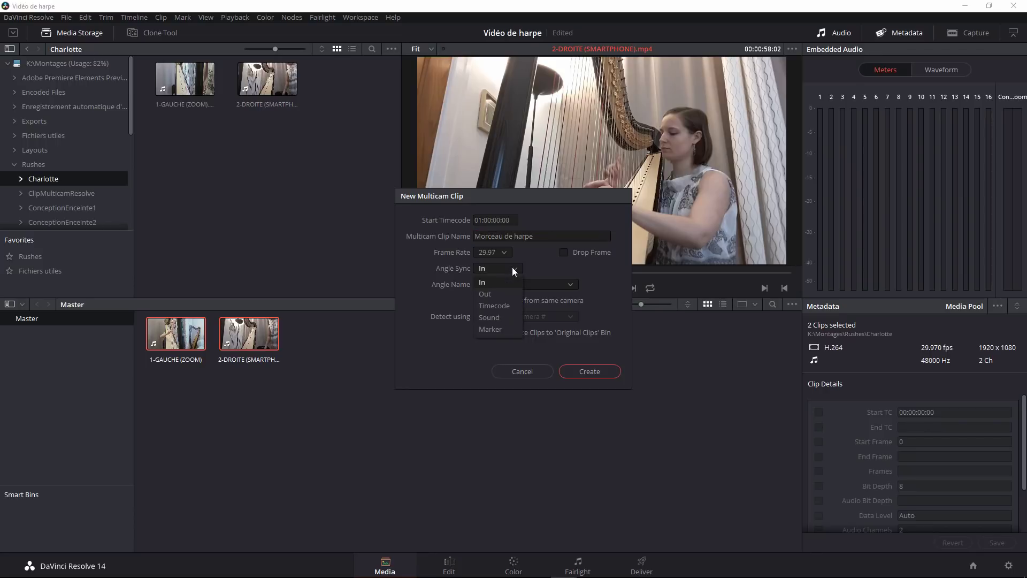
{"action": "left_click", "coordinate": [505, 321]}
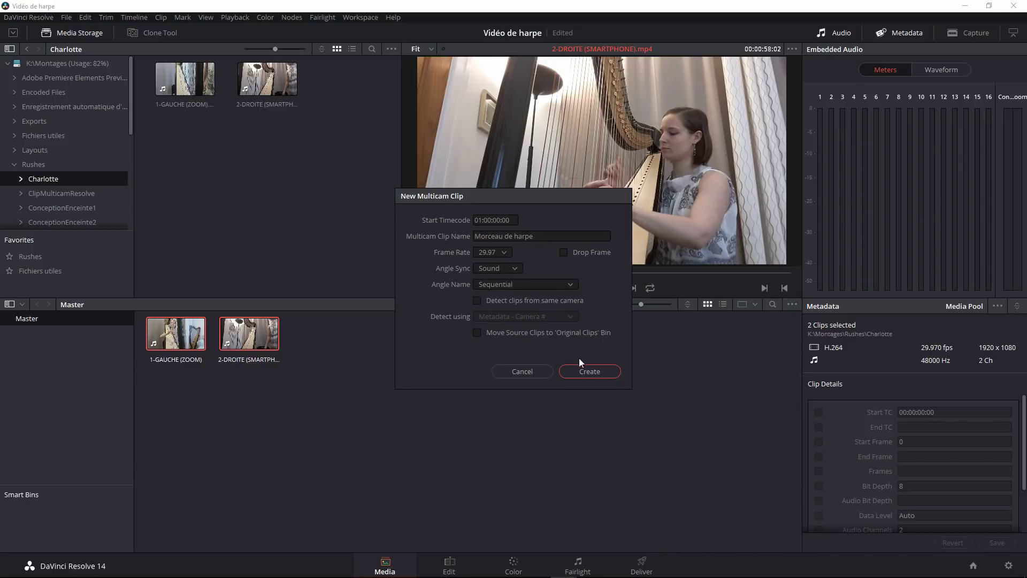
{"action": "left_click", "coordinate": [588, 370]}
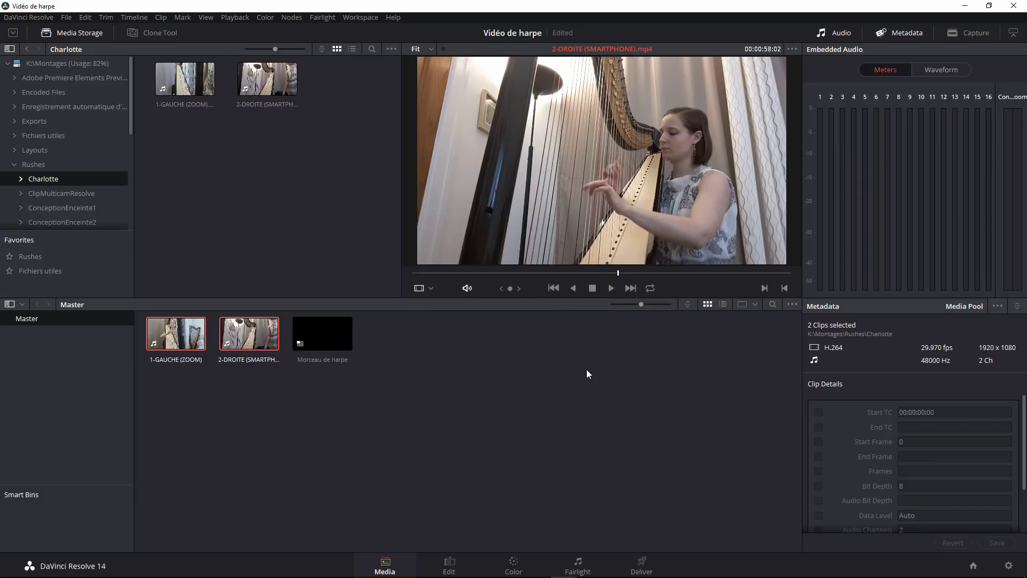
{"action": "left_click", "coordinate": [329, 324]}
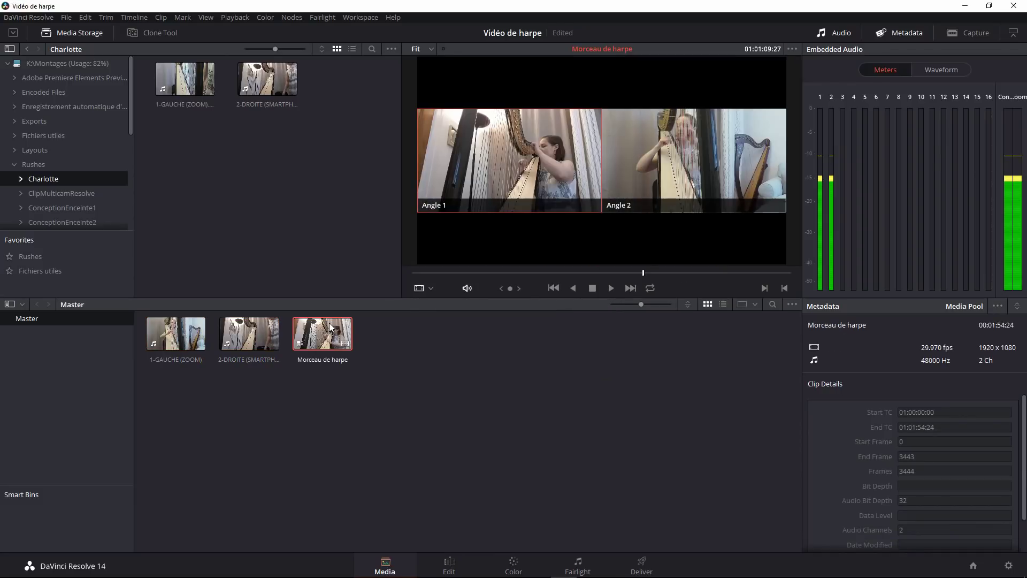
{"action": "left_click", "coordinate": [781, 500]}
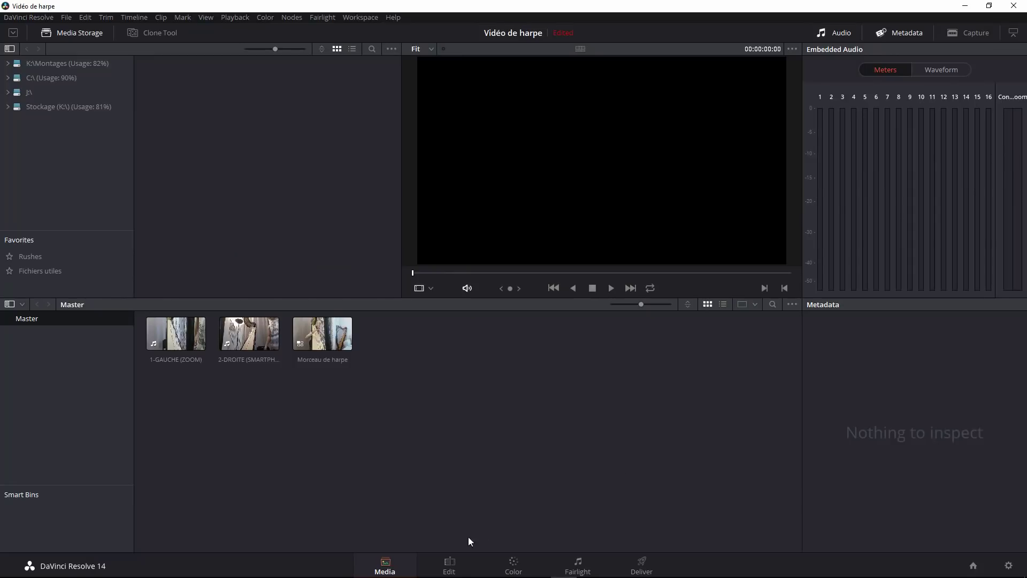
- Switch to the Edit page and set the playback proxy mode to Quarter Resolution
{"action": "left_click", "coordinate": [449, 567]}
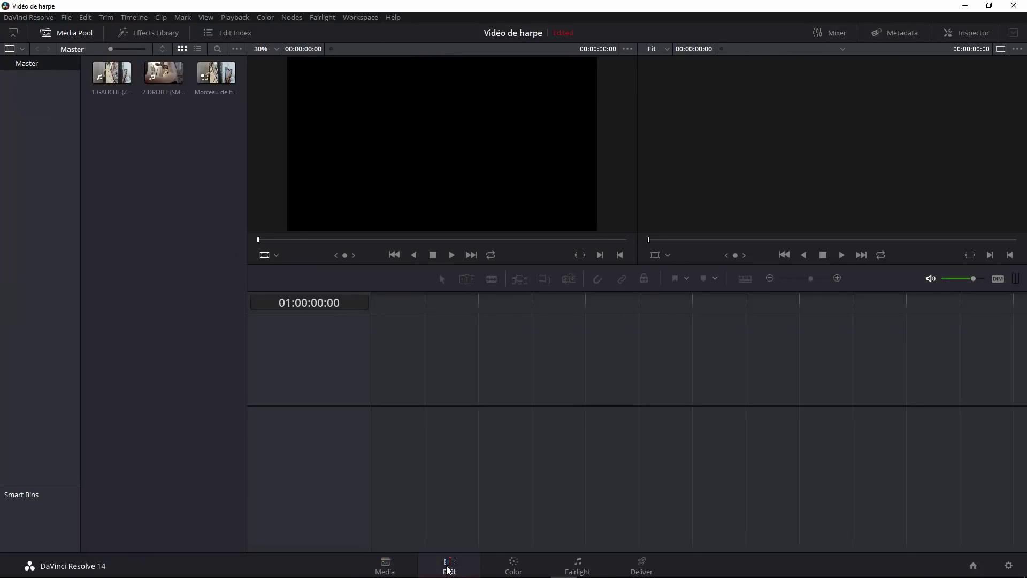
{"action": "left_click", "coordinate": [234, 17]}
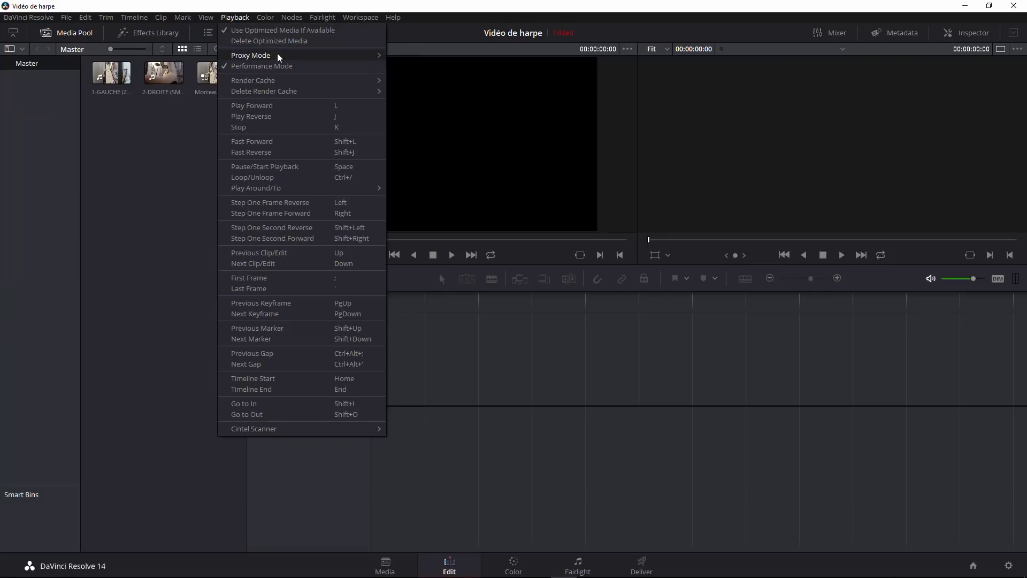
{"action": "mouse_move", "coordinate": [278, 55]}
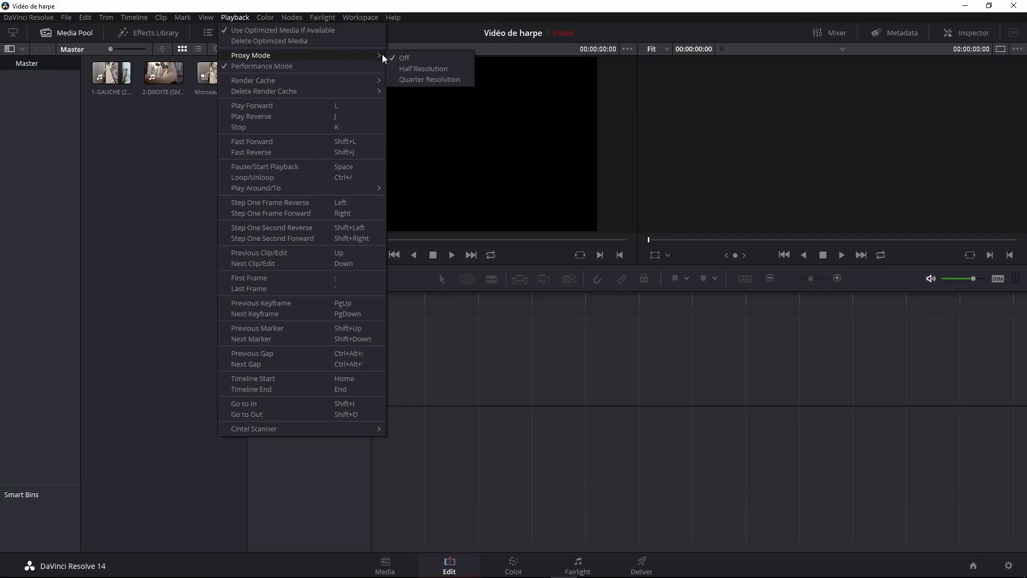
{"action": "left_click", "coordinate": [452, 80]}
- Create a timeline from the "Morceau de harpe" multicam clip and show its angles in the source viewer's Multicam mode
{"action": "left_click_drag", "start_coordinate": [216, 73], "coordinate": [381, 412]}
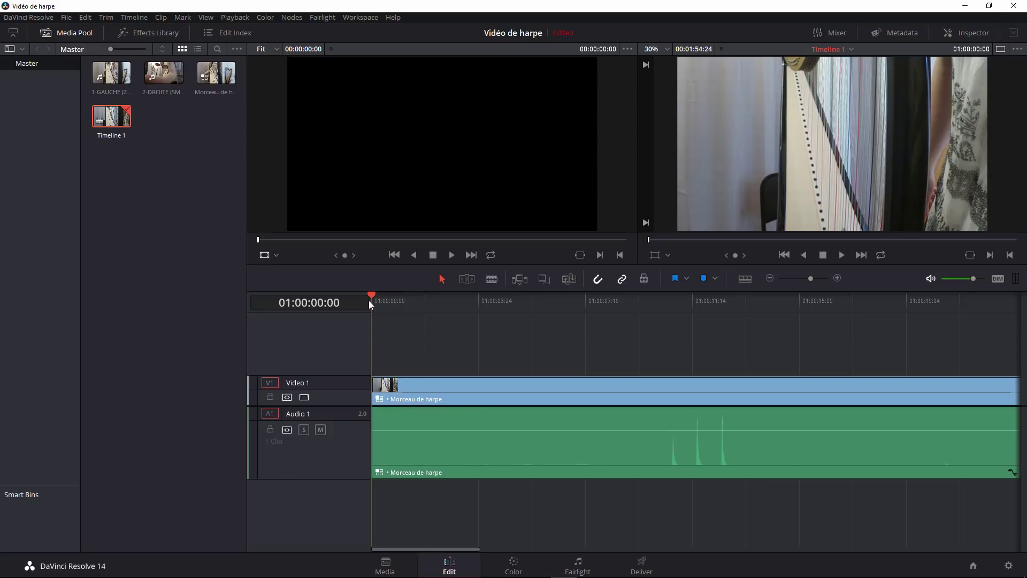
{"action": "left_click", "coordinate": [276, 256]}
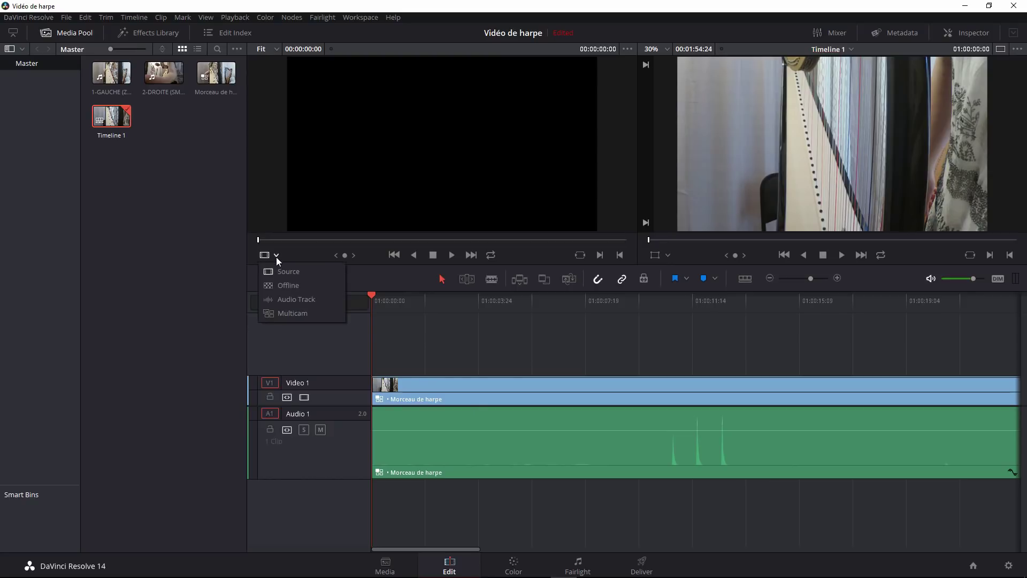
{"action": "left_click", "coordinate": [286, 313]}
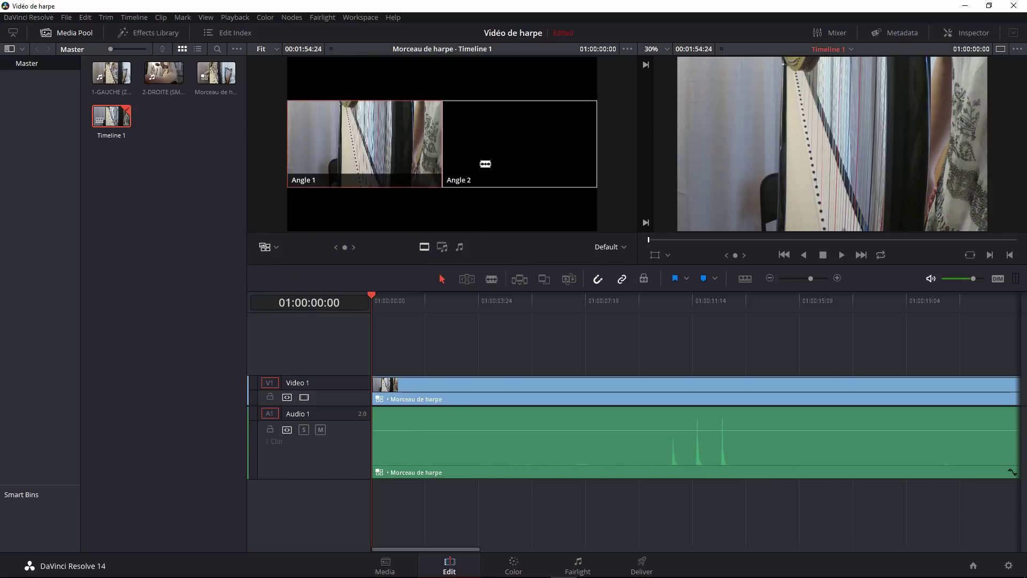
- At 01:00:07:24, assign Angle 1 as the audio and Angle 2 as the video of the whole multicam clip without cutting it
{"action": "left_click_drag", "start_coordinate": [370, 295], "coordinate": [589, 313]}
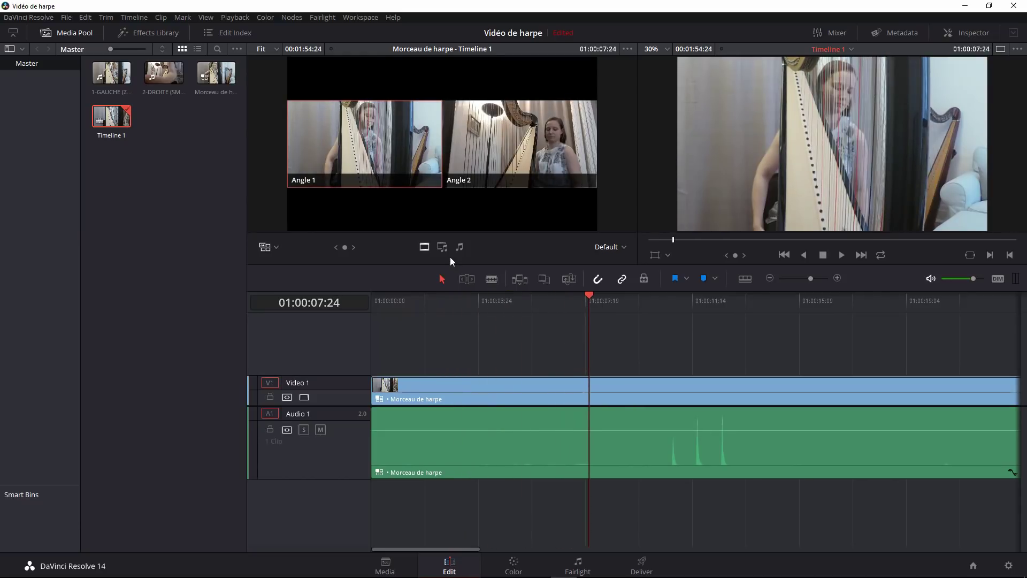
{"action": "left_click", "coordinate": [460, 248]}
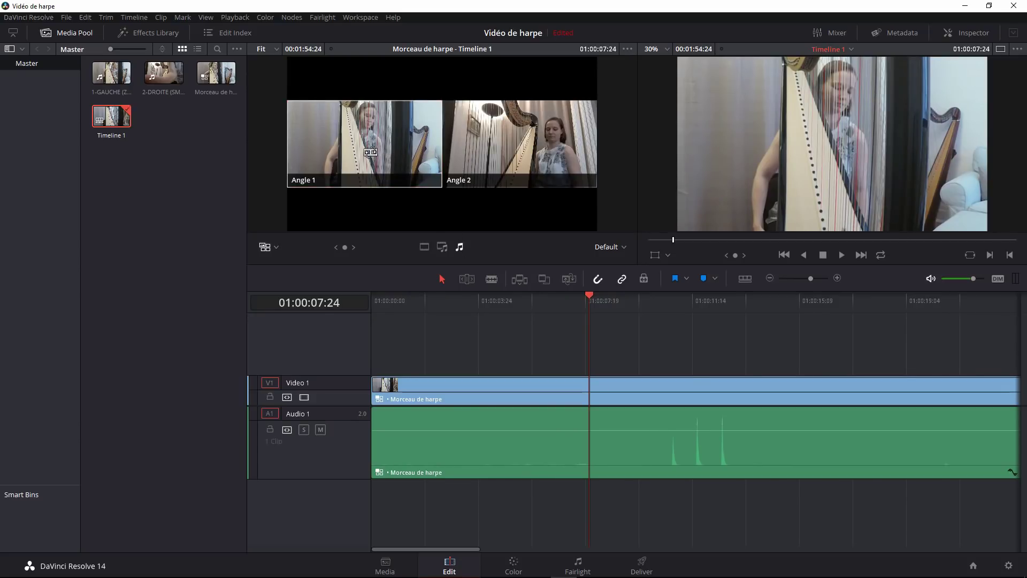
{"action": "key", "text": "alt"}
{"action": "left_click", "coordinate": [424, 247]}
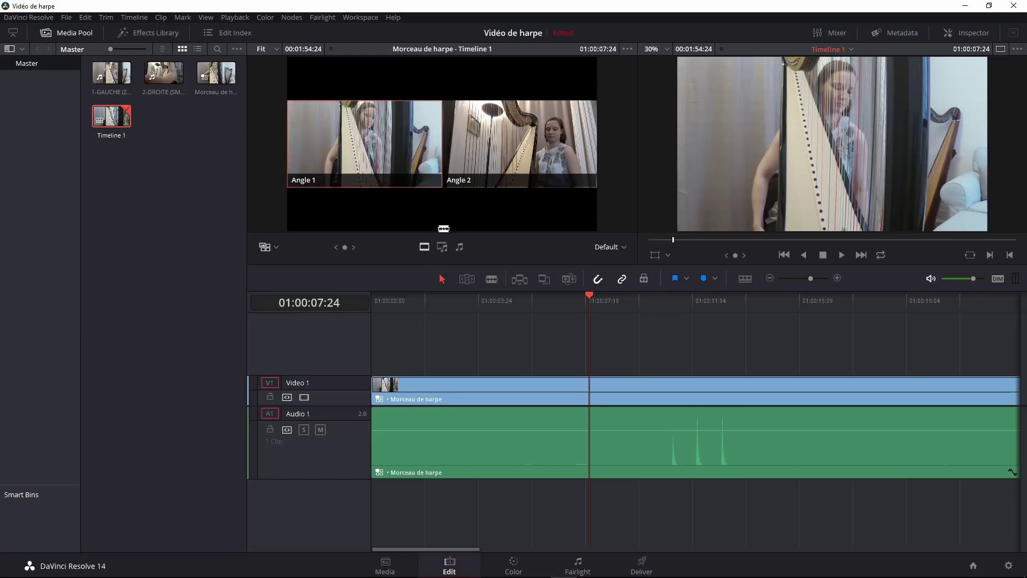
{"action": "left_click", "coordinate": [508, 146], "text": "alt"}
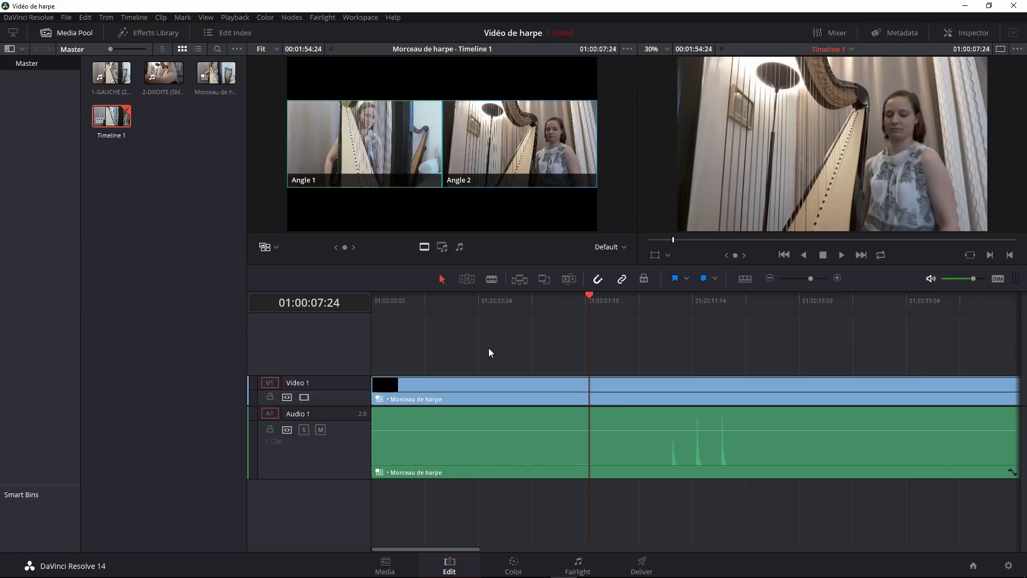
- Split the multicam clip at 01:00:28:07, just before the music starts, and ripple delete the section before the cut
{"action": "left_click_drag", "start_coordinate": [587, 296], "coordinate": [747, 316]}
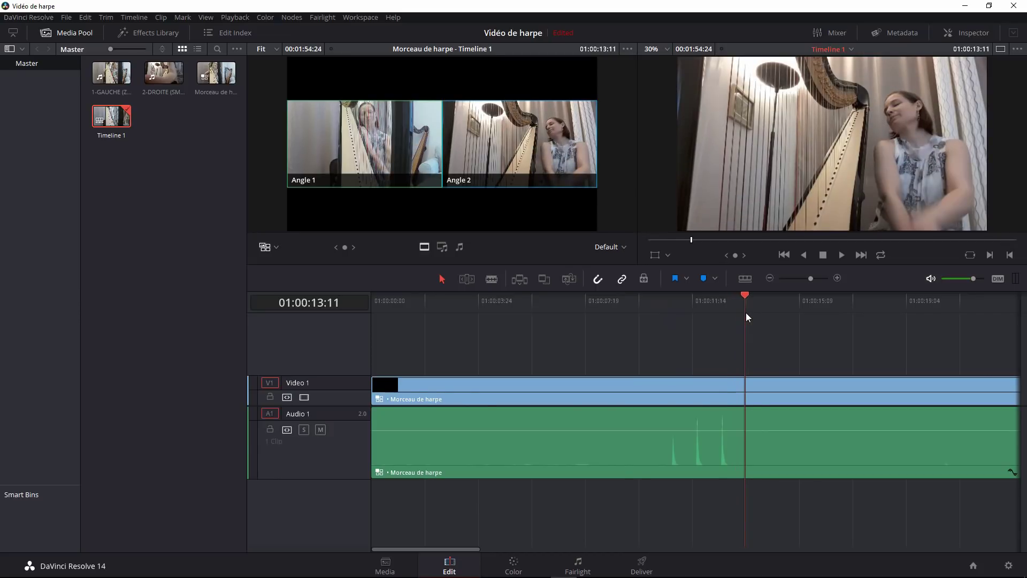
{"action": "left_click_drag", "start_coordinate": [746, 313], "coordinate": [672, 303]}
{"action": "key", "text": "ctrl+b"}
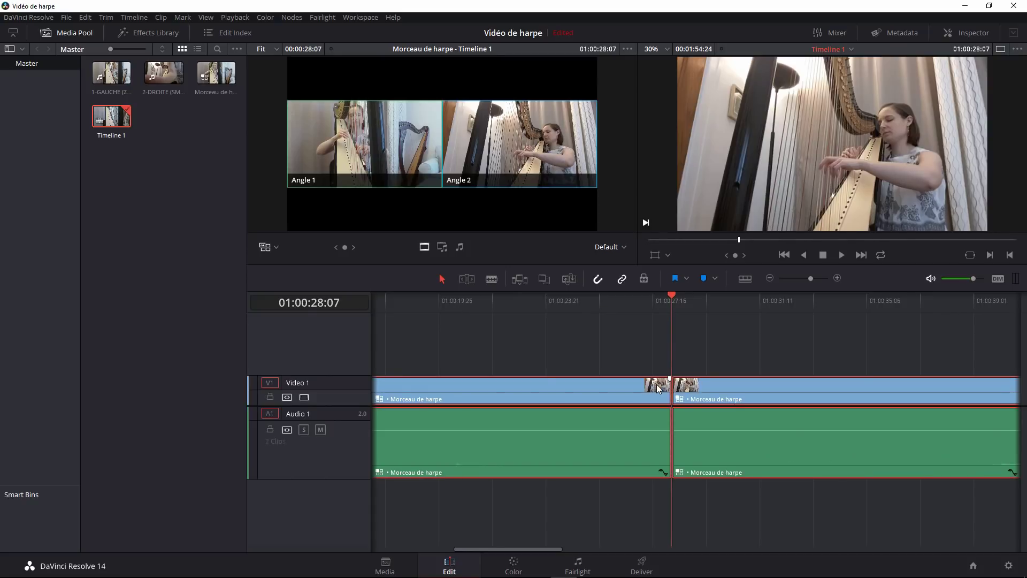
{"action": "left_click", "coordinate": [654, 352]}
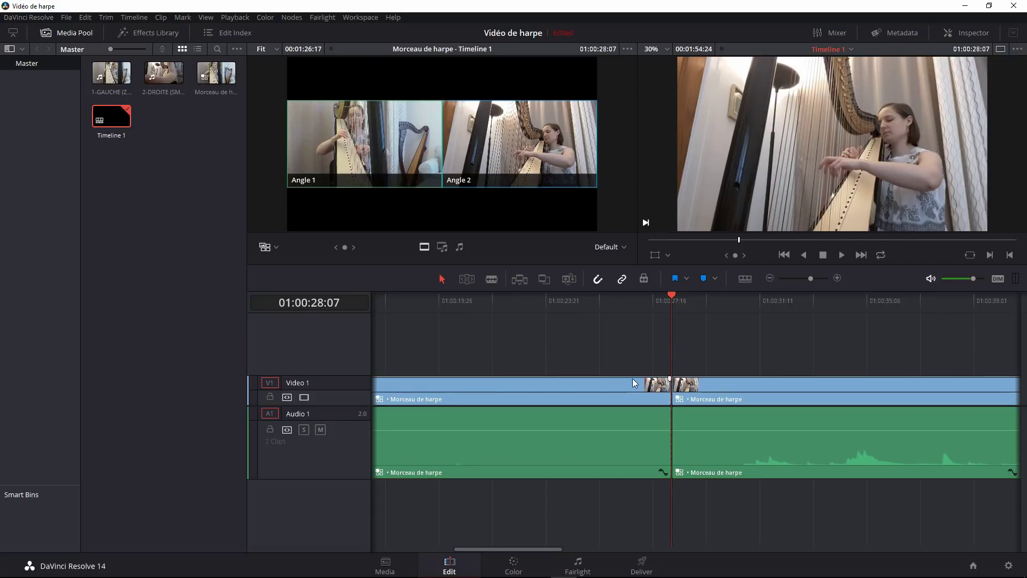
{"action": "left_click", "coordinate": [620, 387]}
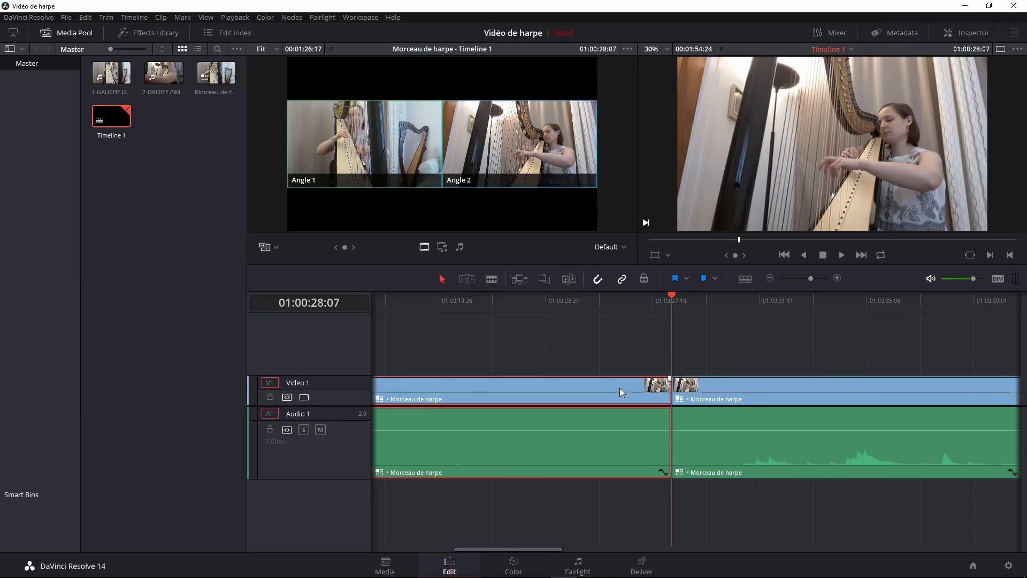
{"action": "key", "text": "Delete"}
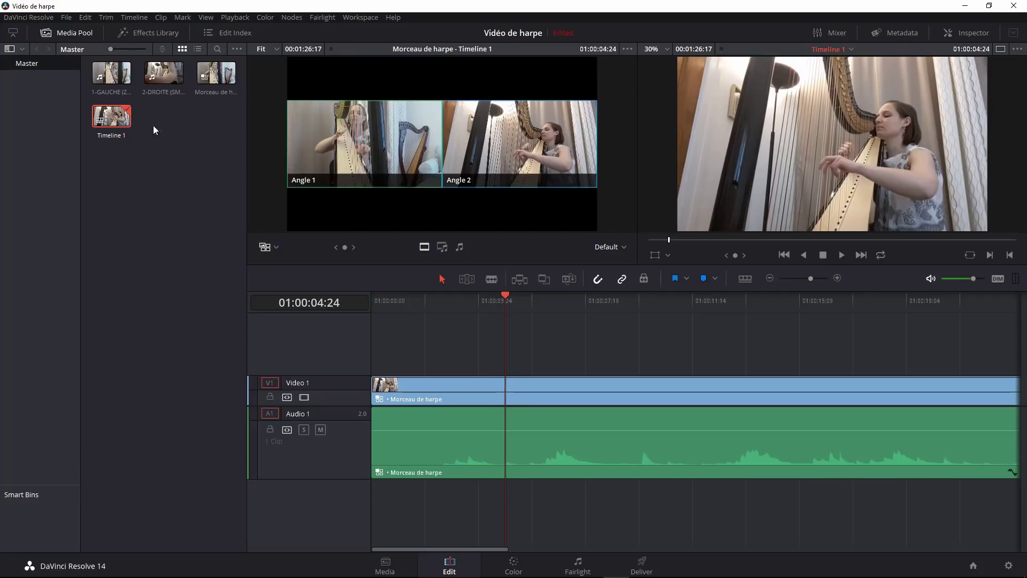
- Hide the media pool and enlarge both viewers above the timeline
{"action": "left_click", "coordinate": [66, 35]}
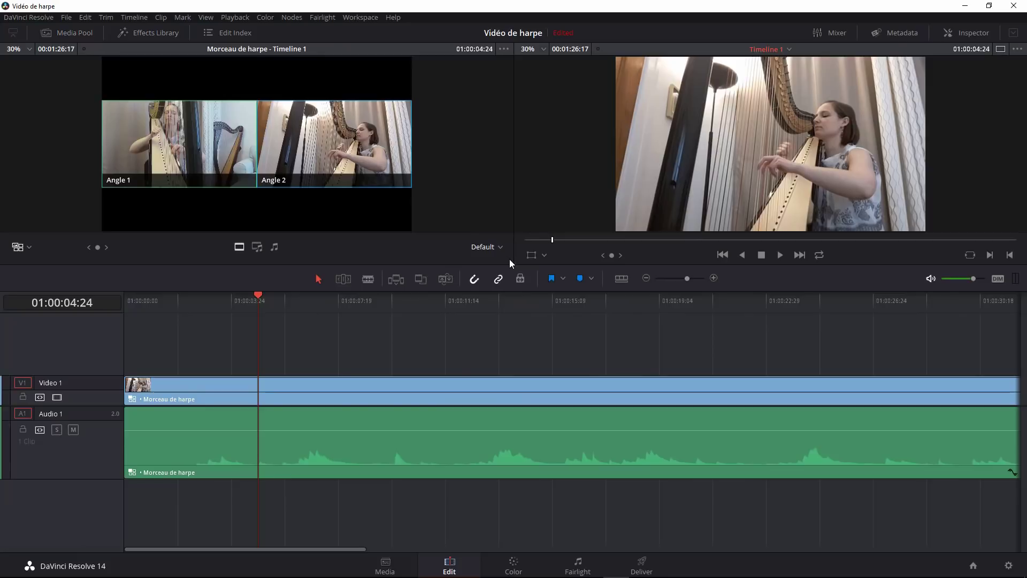
{"action": "left_click_drag", "start_coordinate": [514, 264], "coordinate": [512, 361]}
- Play the timeline from its start and cut the video live, alternating between Angle 1 and Angle 2 through about 01:01:03
{"action": "key", "text": "Home"}
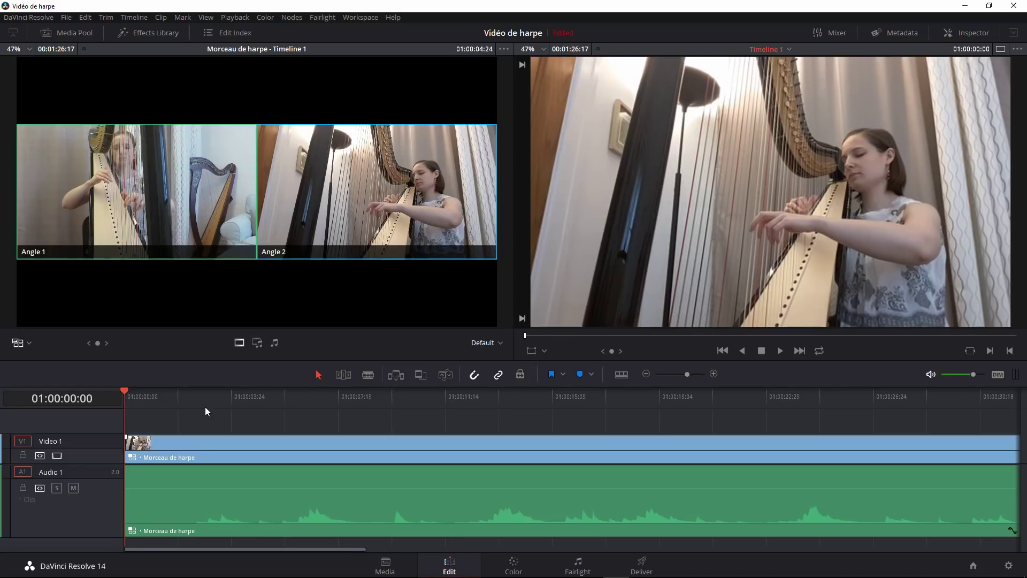
{"action": "key", "text": "space"}
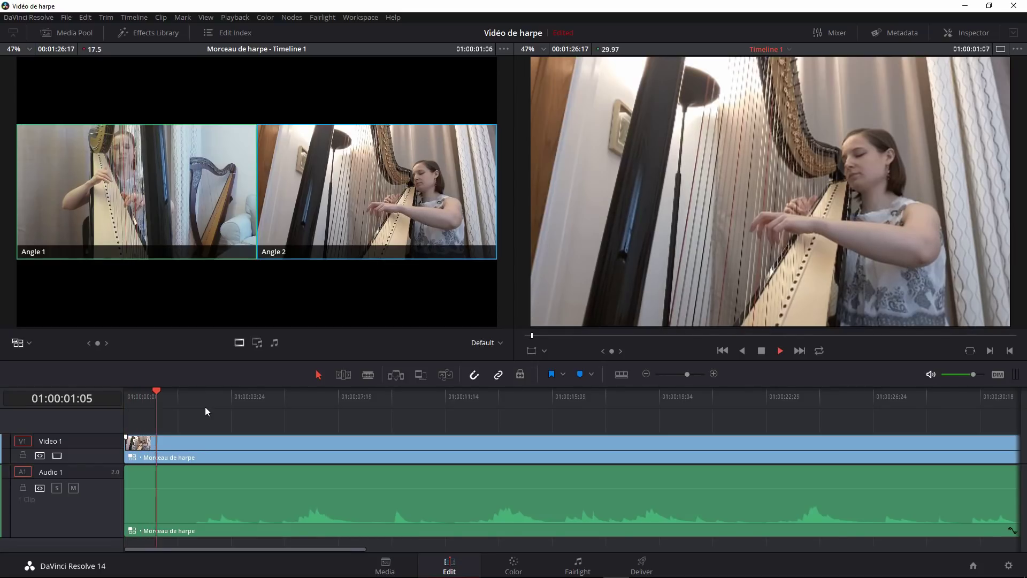
{"action": "key", "text": "1"}
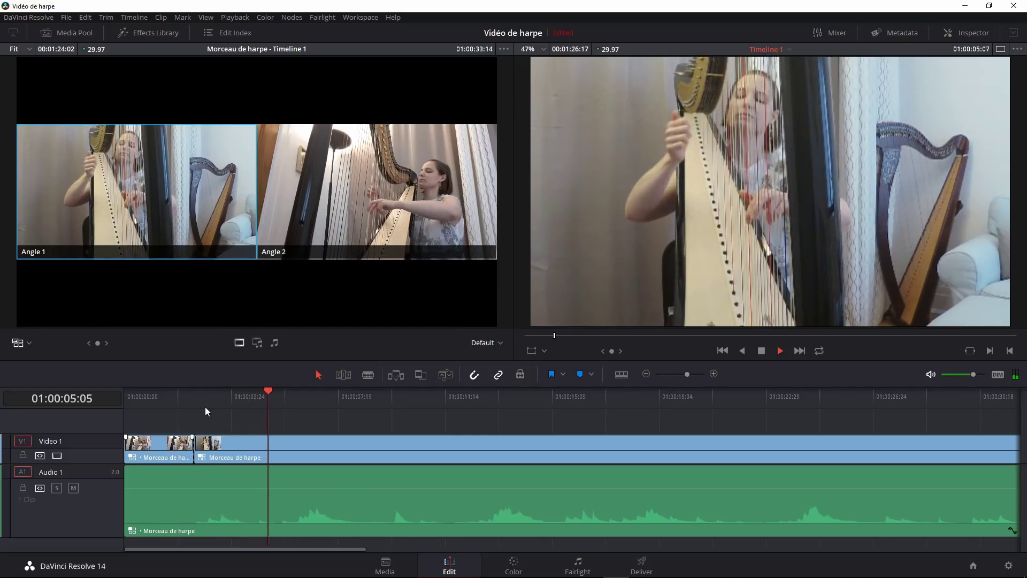
{"action": "key", "text": "2"}
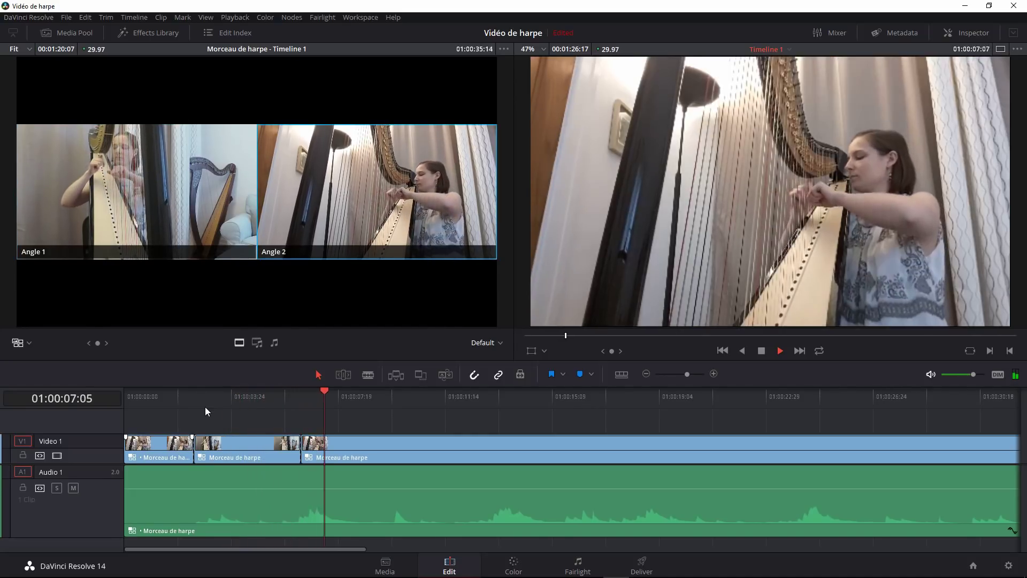
{"action": "key", "text": "1"}
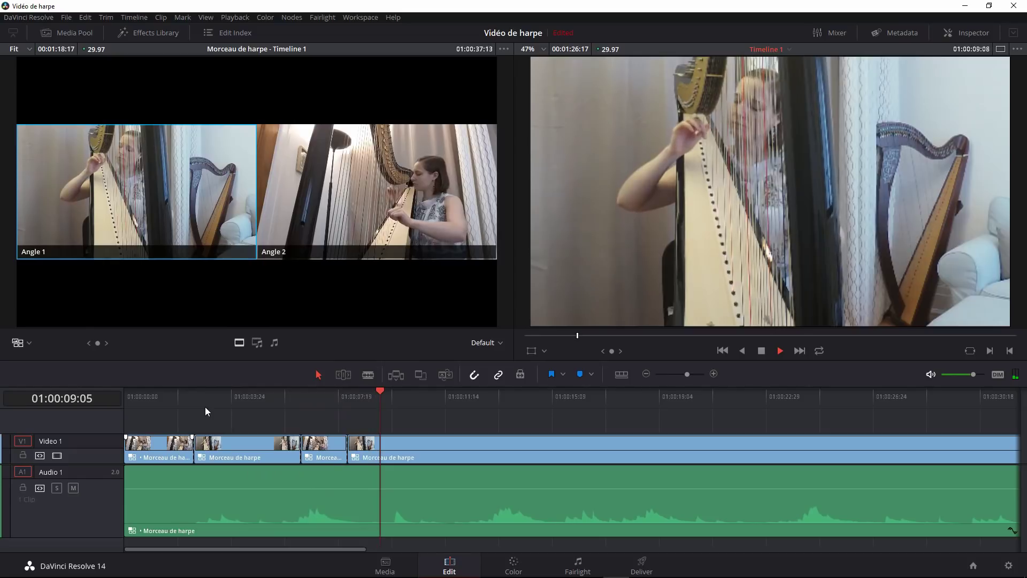
{"action": "key", "text": "2"}
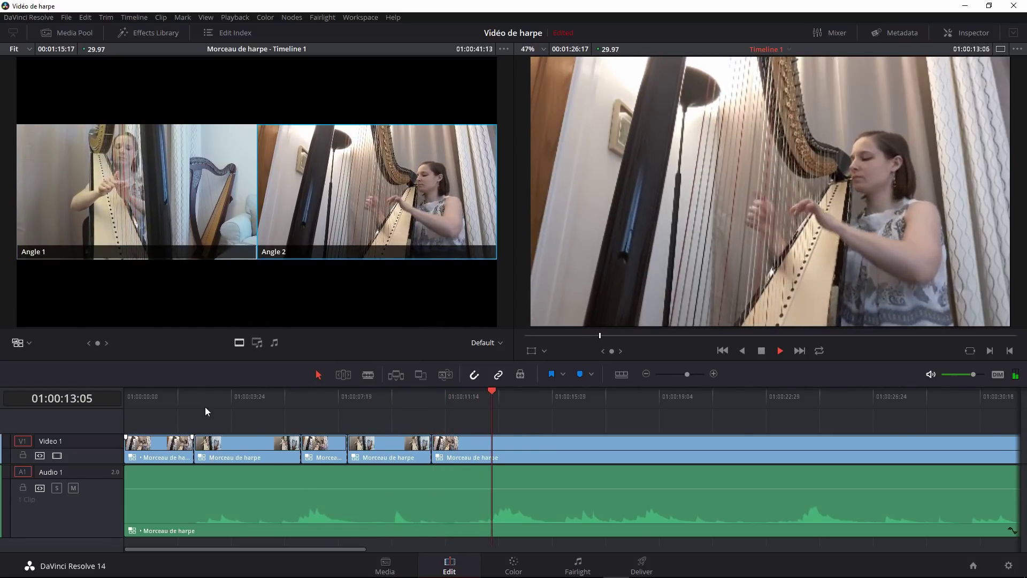
{"action": "key", "text": "1"}
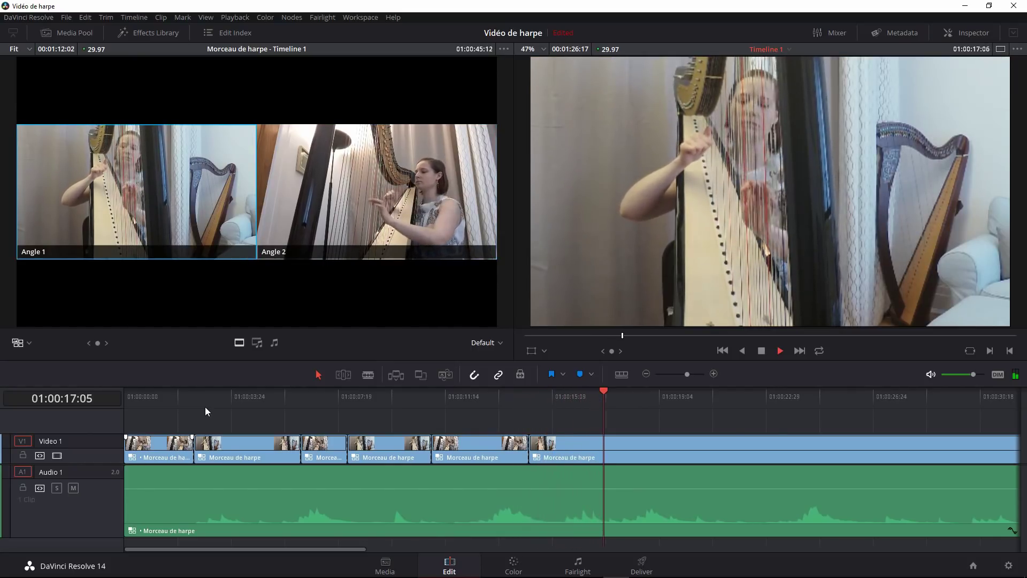
{"action": "key", "text": "2"}
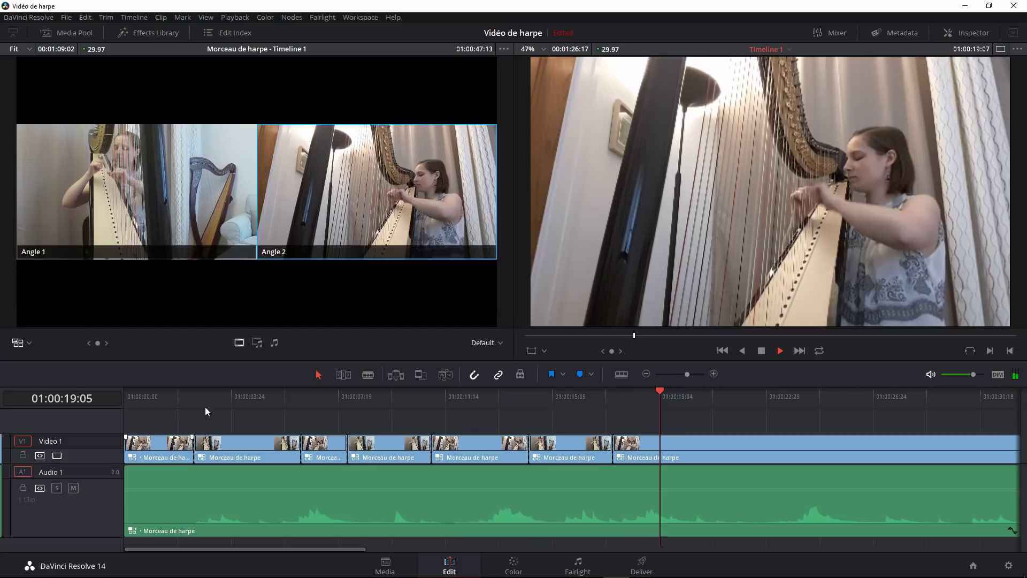
{"action": "key", "text": "1"}
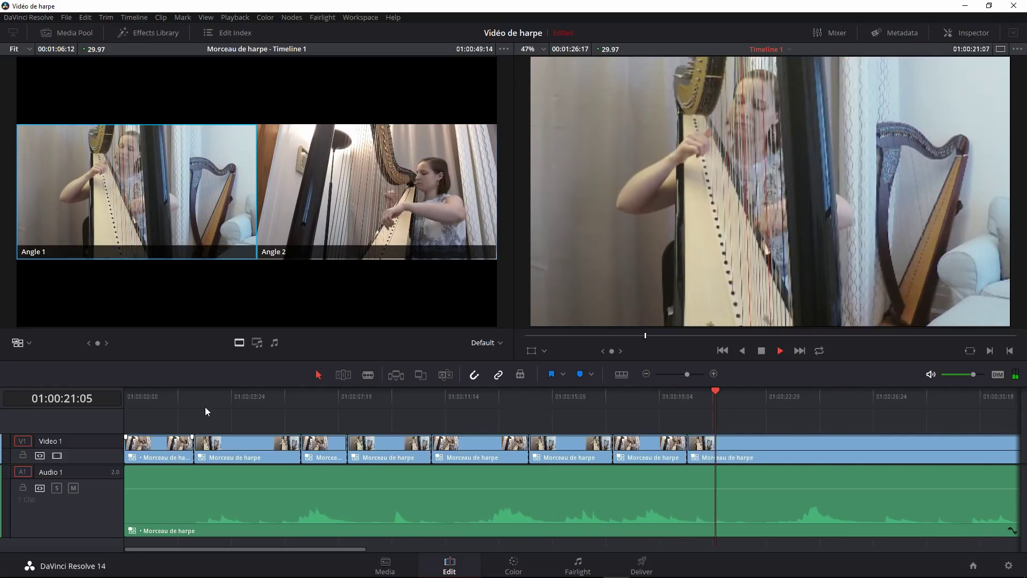
{"action": "key", "text": "2"}
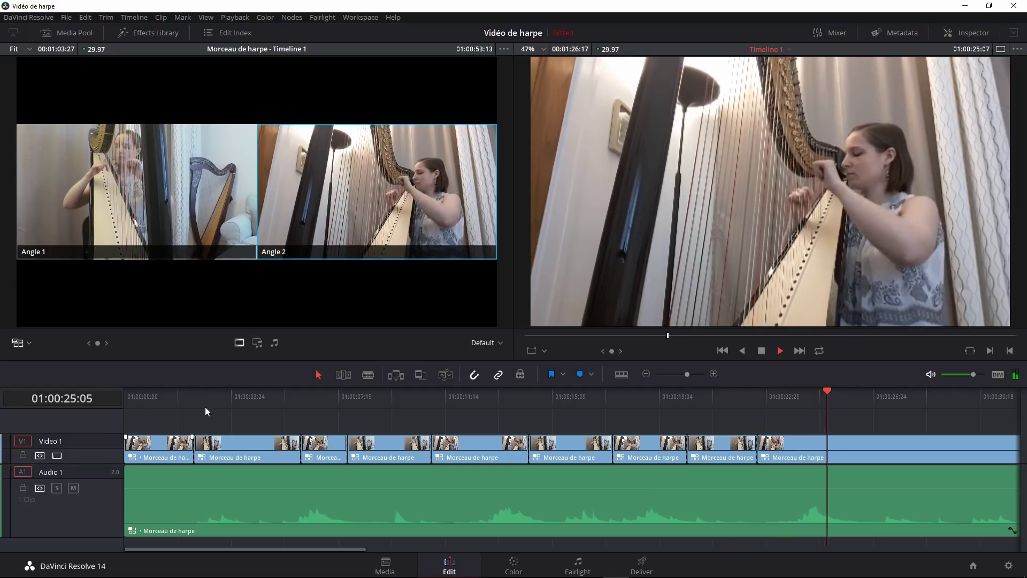
{"action": "key", "text": "1"}
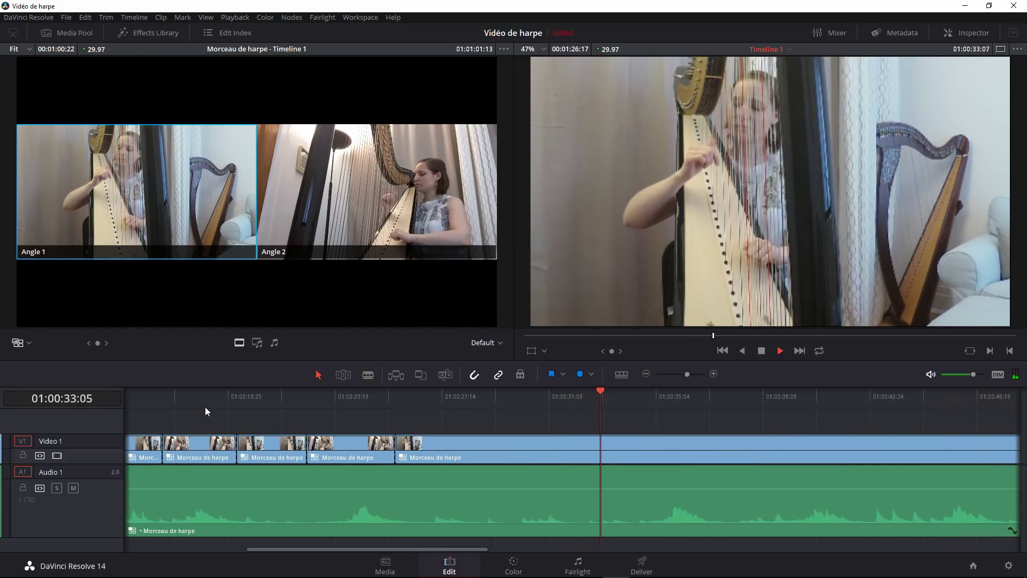
{"action": "key", "text": "2"}
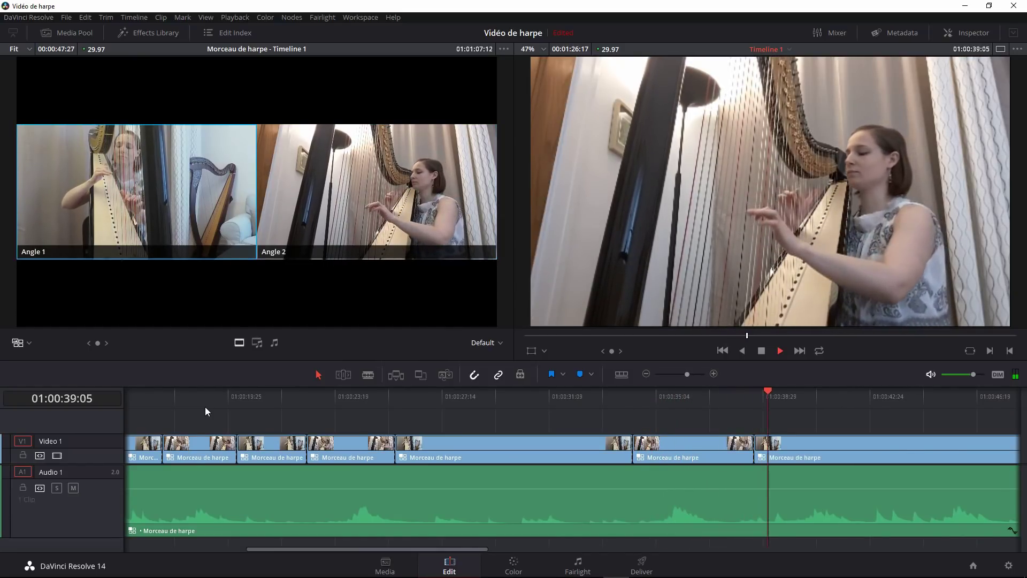
{"action": "key", "text": "1"}
{"action": "key", "text": "2"}
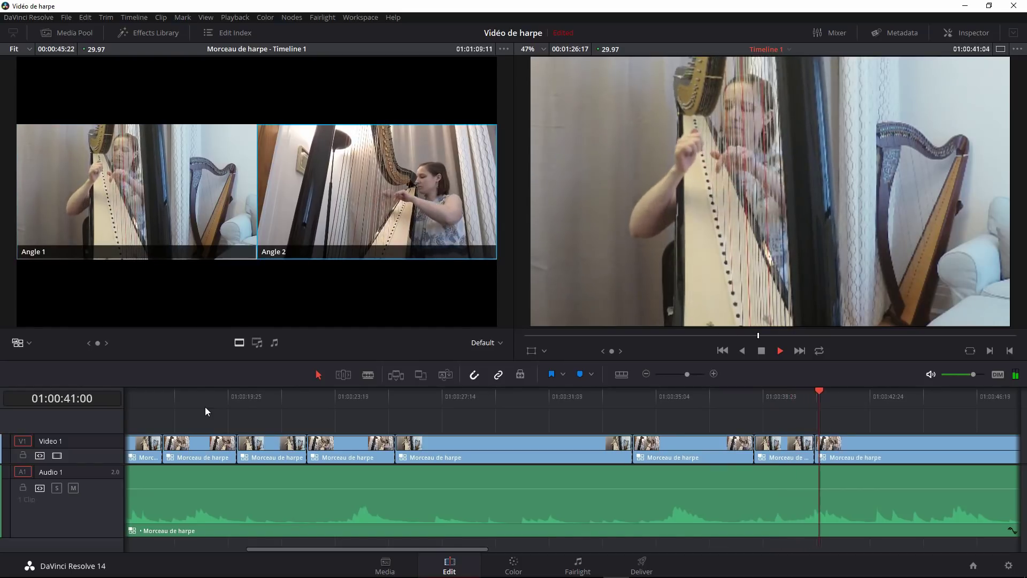
{"action": "key", "text": "1"}
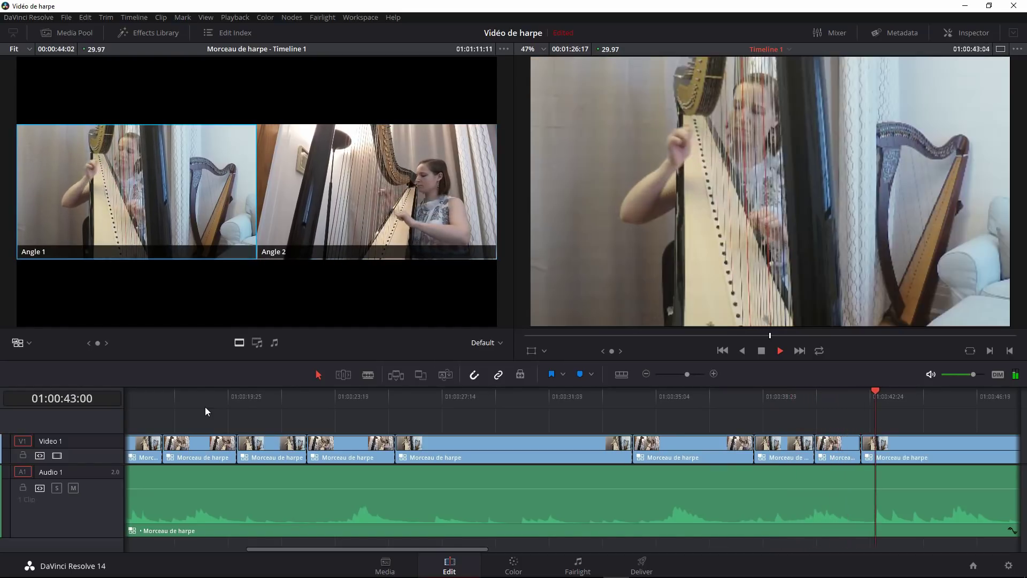
{"action": "key", "text": "2"}
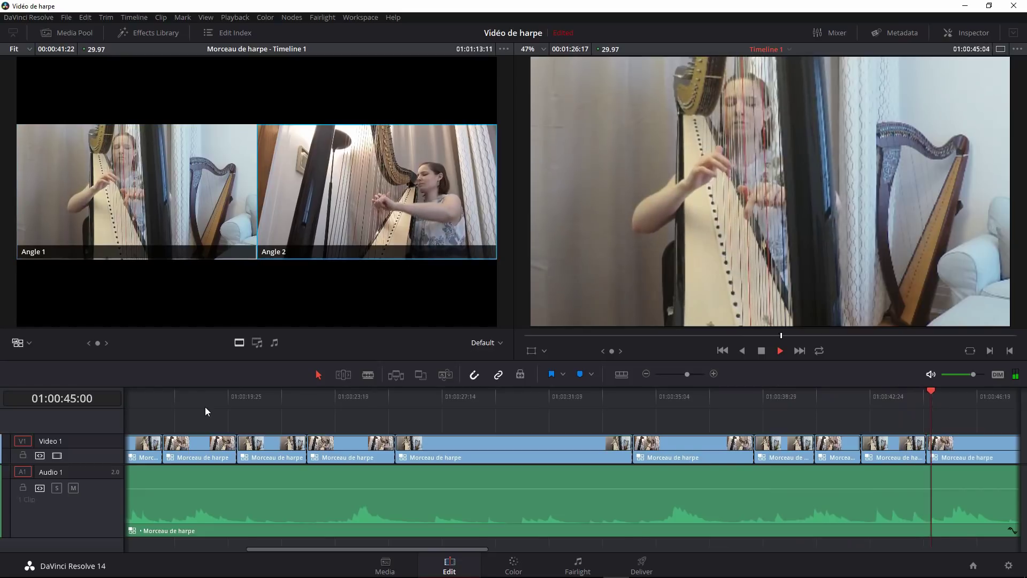
{"action": "key", "text": "1"}
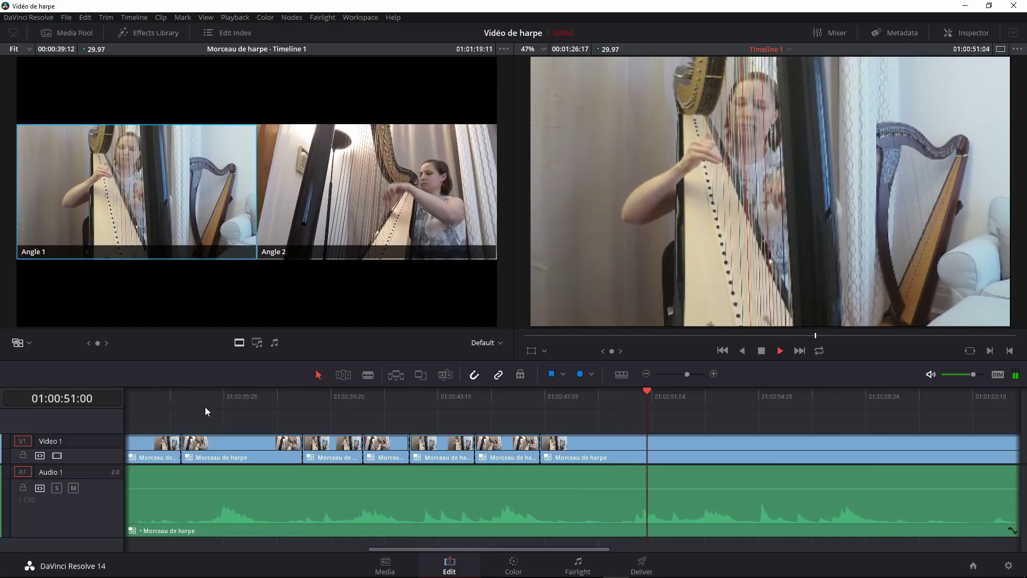
{"action": "key", "text": "2"}
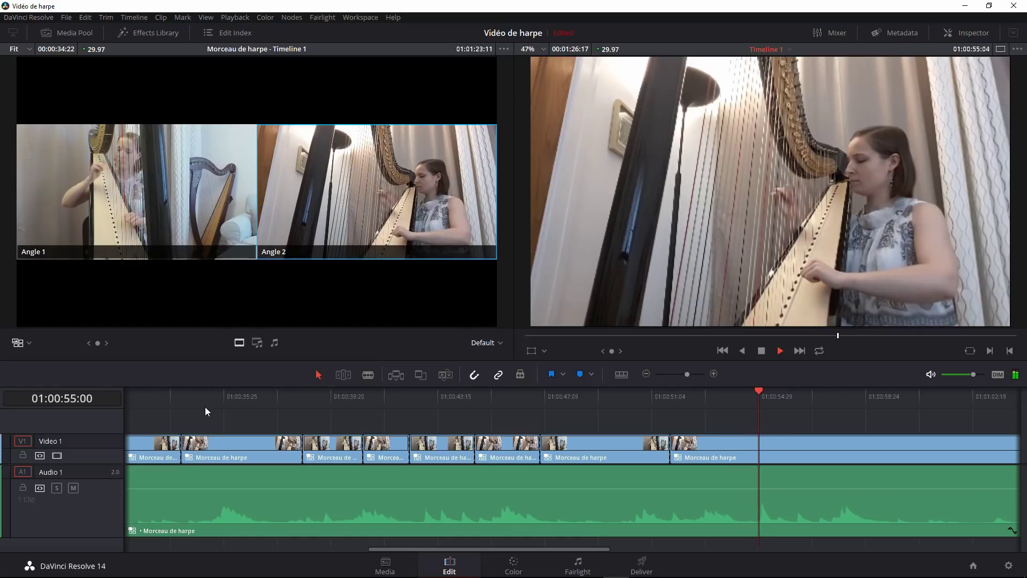
{"action": "key", "text": "1"}
{"action": "key", "text": "2"}
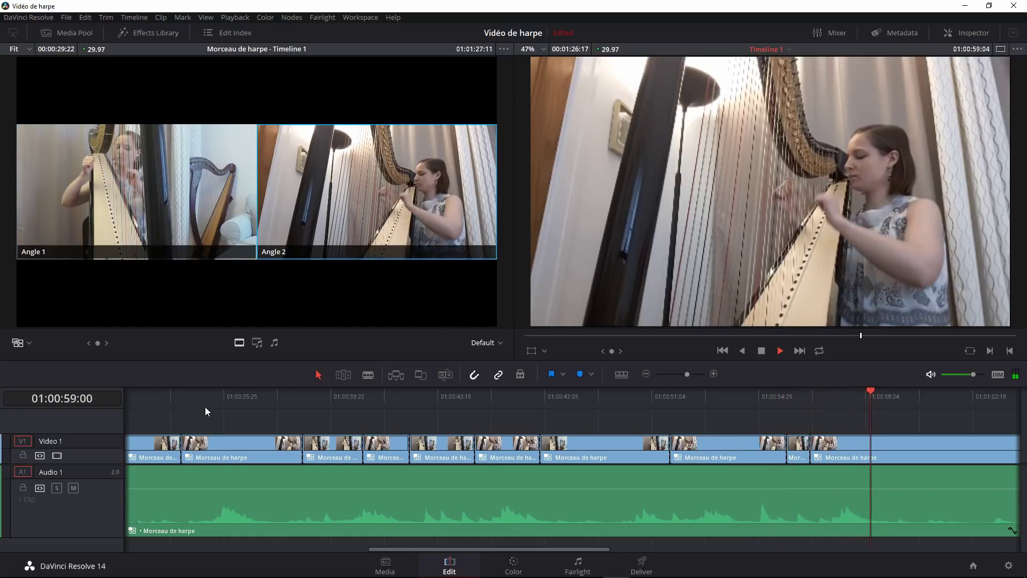
{"action": "key", "text": "1"}
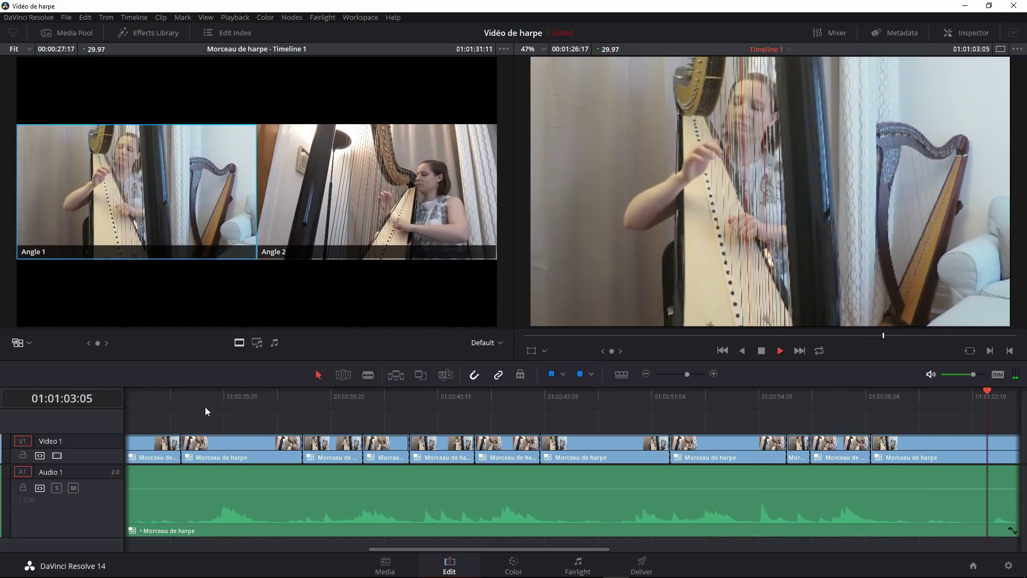
- Make a final live cut to Angle 2, and split the timeline at 01:01:17:15, deleting the video and audio beyond the split
{"action": "key", "text": "2"}
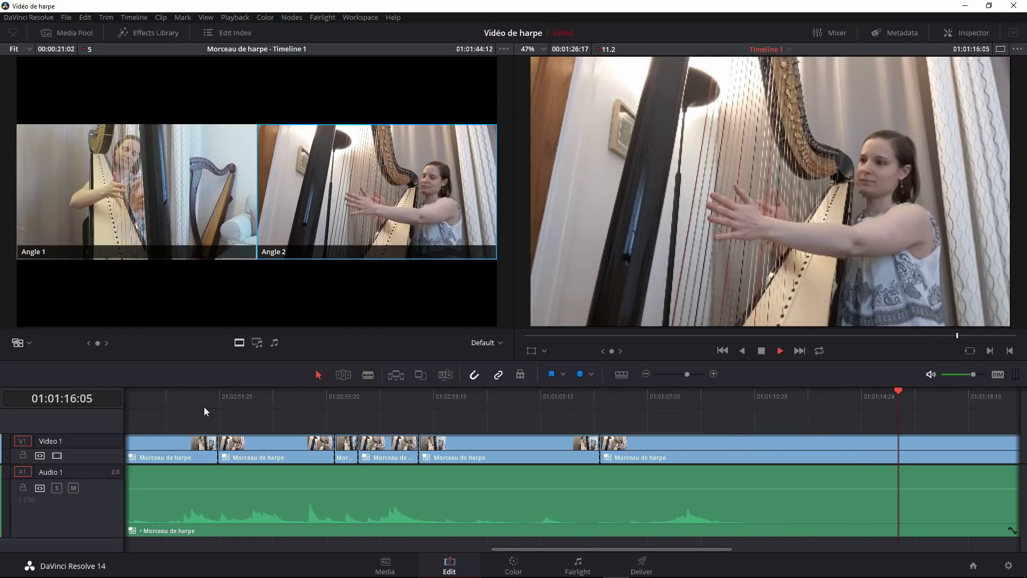
{"action": "key", "text": "space"}
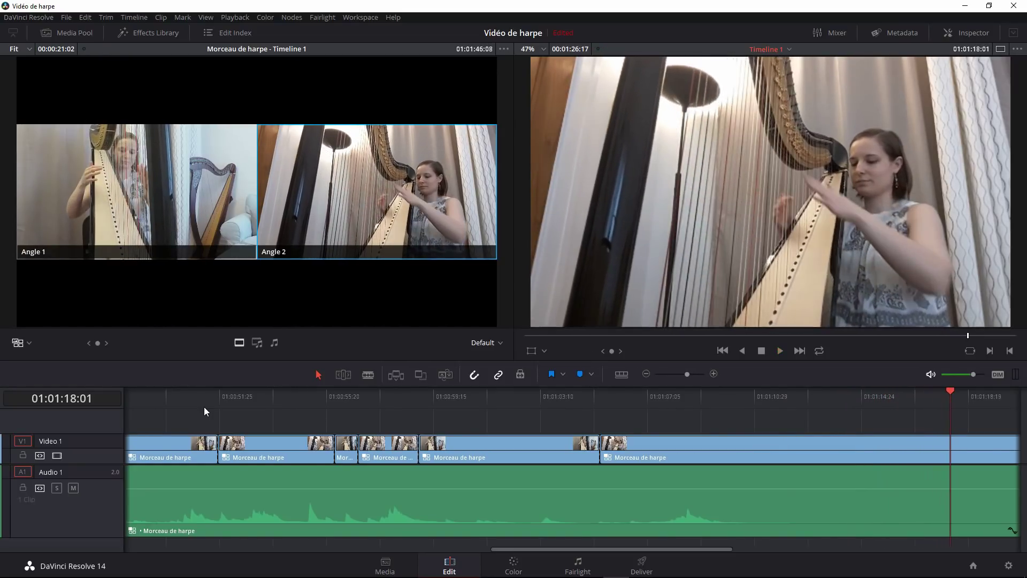
{"action": "key", "text": "j"}
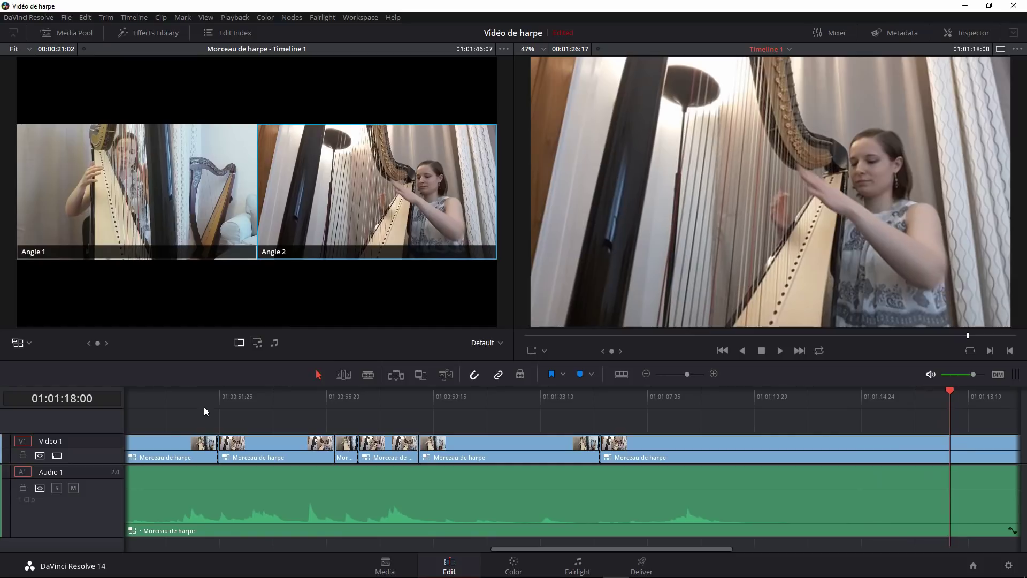
{"action": "key", "text": "ctrl+b"}
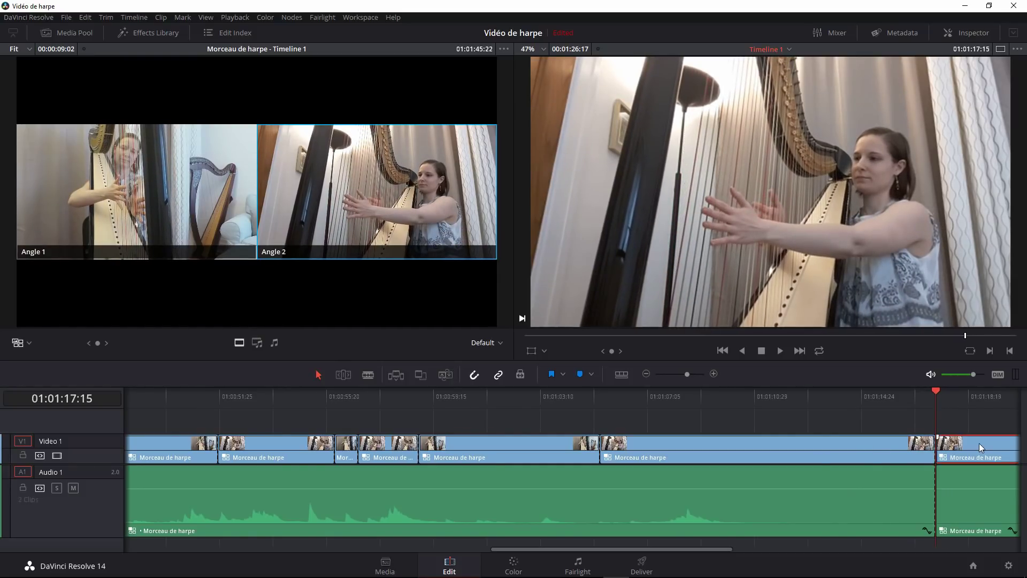
{"action": "key", "text": "Delete"}
{"action": "left_click", "coordinate": [986, 514]}
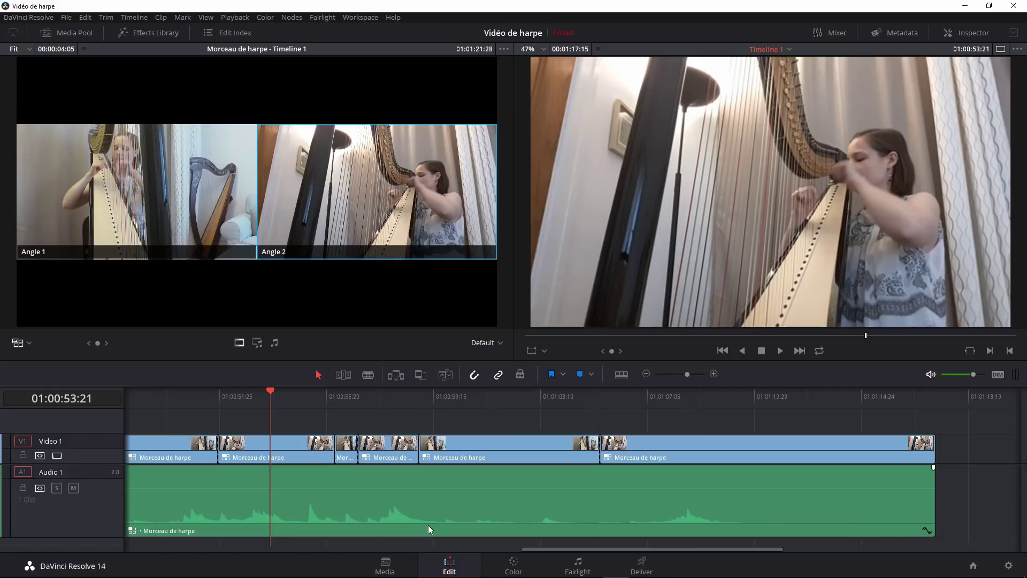
- Review the first angle changes from the timeline start and roll the cut between the second and third video clips about 1.4 seconds earlier
{"action": "key", "text": "Home"}
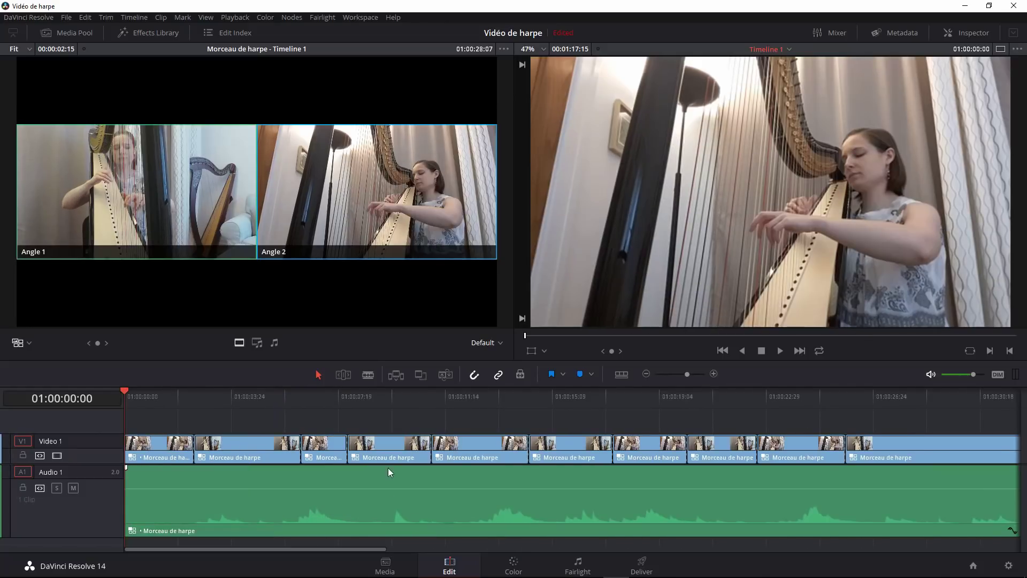
{"action": "key", "text": "Home"}
{"action": "left_click_drag", "start_coordinate": [126, 389], "coordinate": [182, 396]}
{"action": "key", "text": "space"}
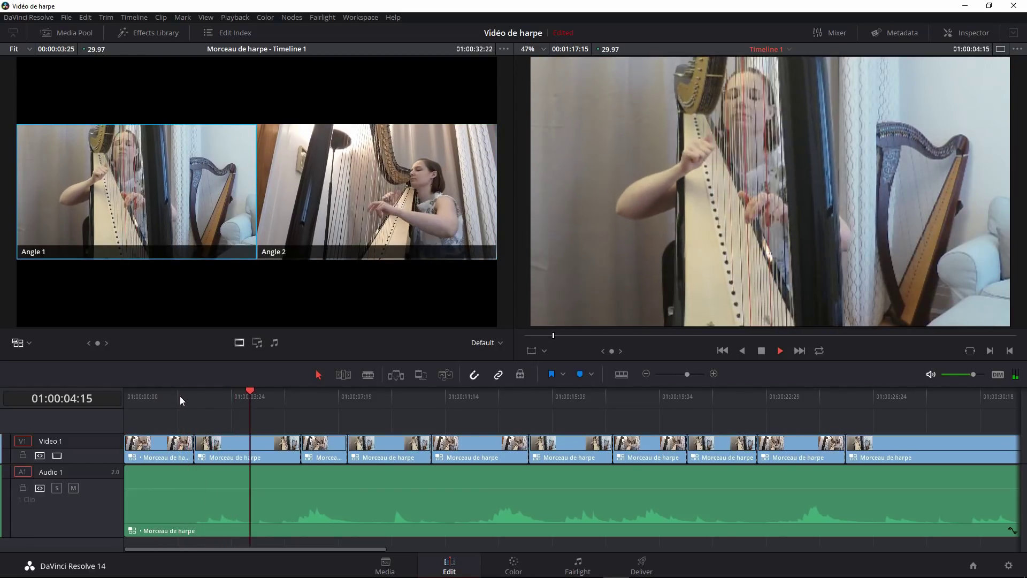
{"action": "key", "text": "space"}
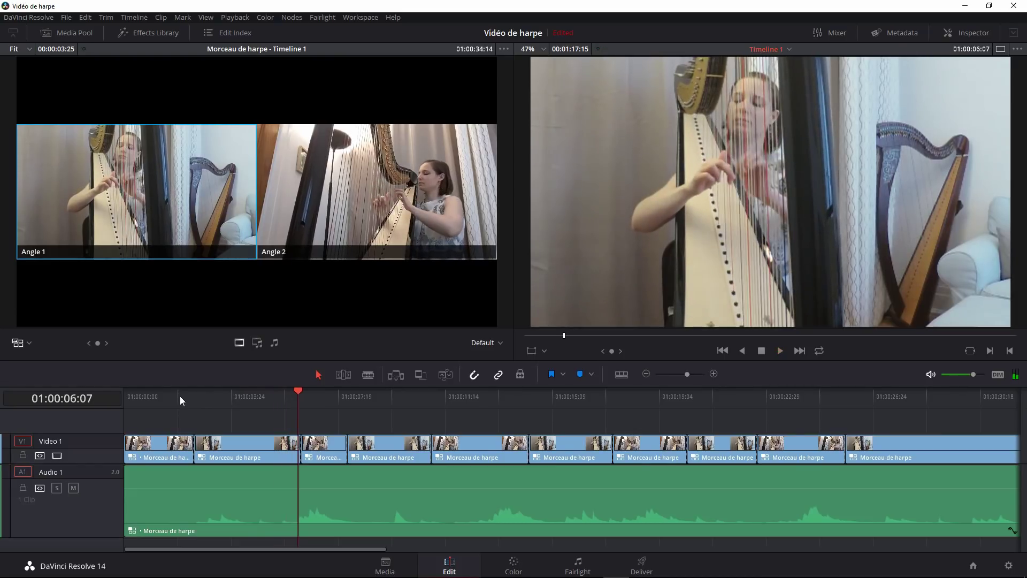
{"action": "left_click_drag", "start_coordinate": [299, 393], "coordinate": [239, 400]}
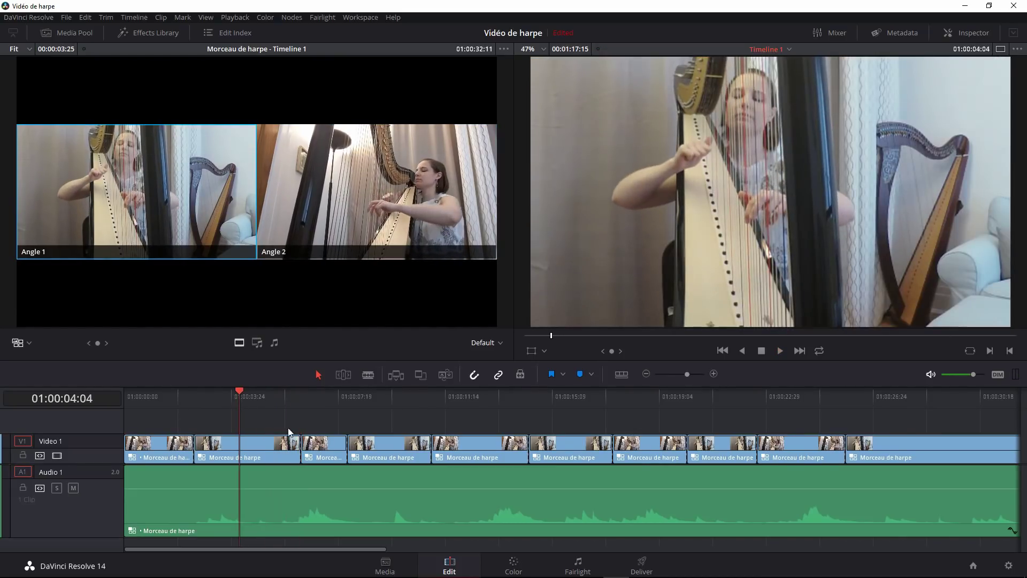
{"action": "left_click_drag", "start_coordinate": [303, 446], "coordinate": [262, 446]}
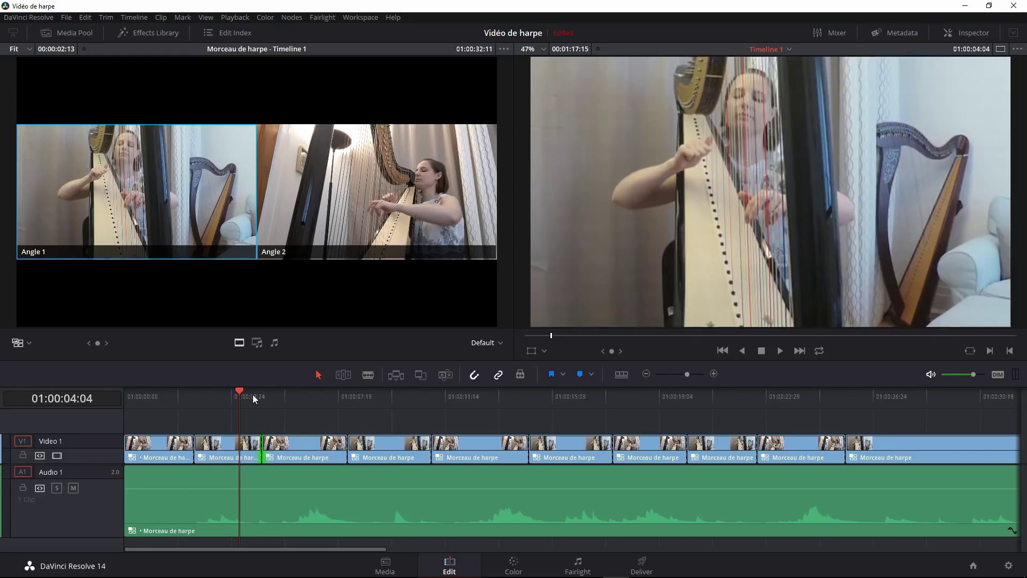
- Roll the cut after the fourth video clip to 01:00:11:26 and the last video cut to 01:01:07:28, checking the ending in playback
{"action": "left_click_drag", "start_coordinate": [245, 391], "coordinate": [457, 394]}
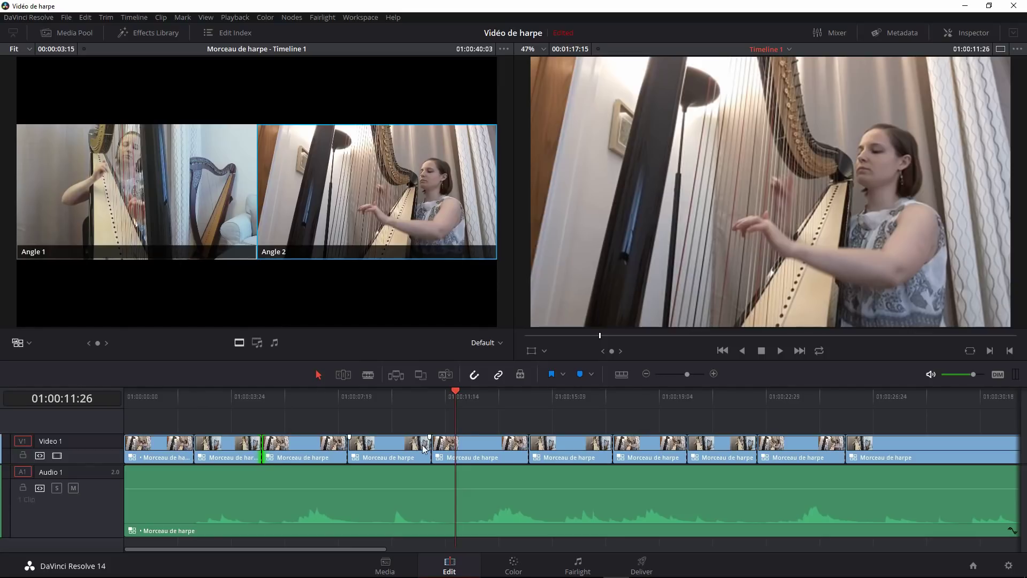
{"action": "left_click_drag", "start_coordinate": [432, 443], "coordinate": [455, 443]}
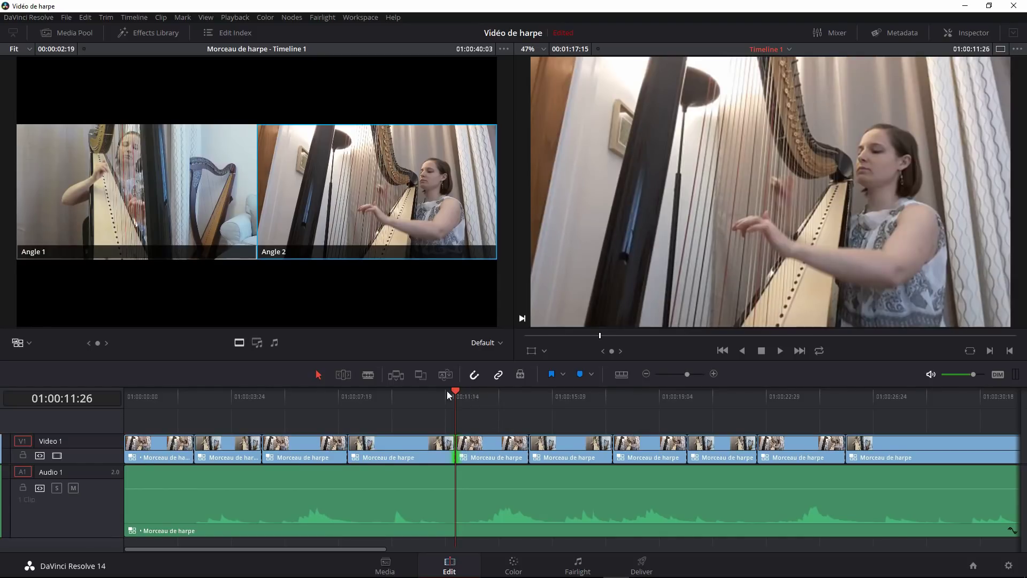
{"action": "left_click_drag", "start_coordinate": [456, 393], "coordinate": [635, 403]}
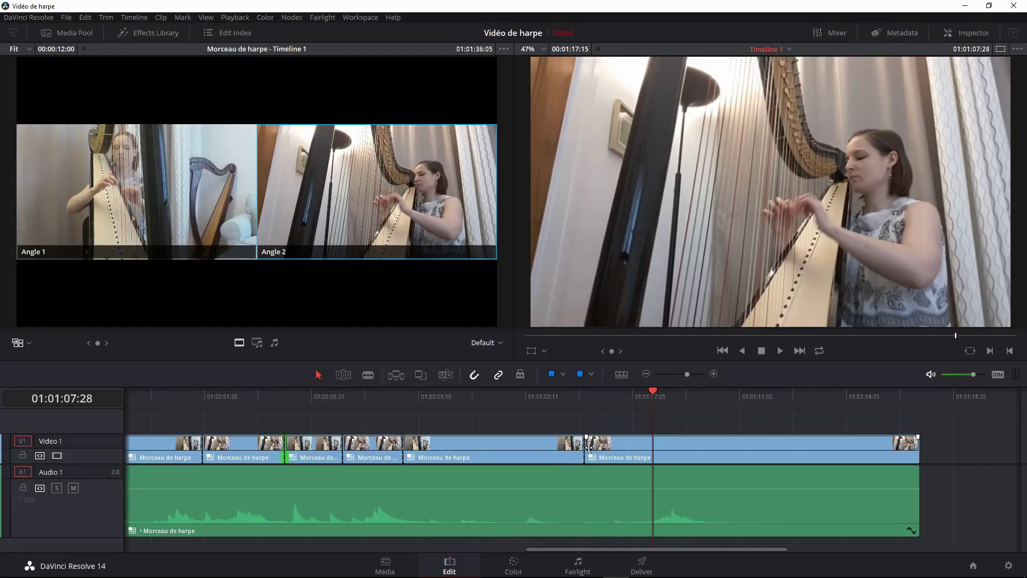
{"action": "left_click_drag", "start_coordinate": [589, 447], "coordinate": [651, 442]}
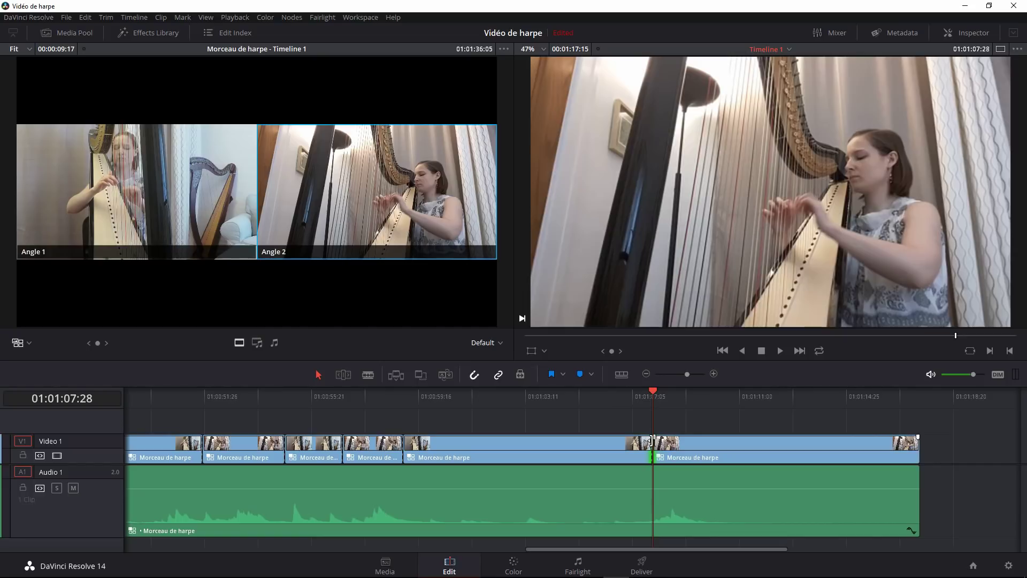
{"action": "key", "text": "space"}
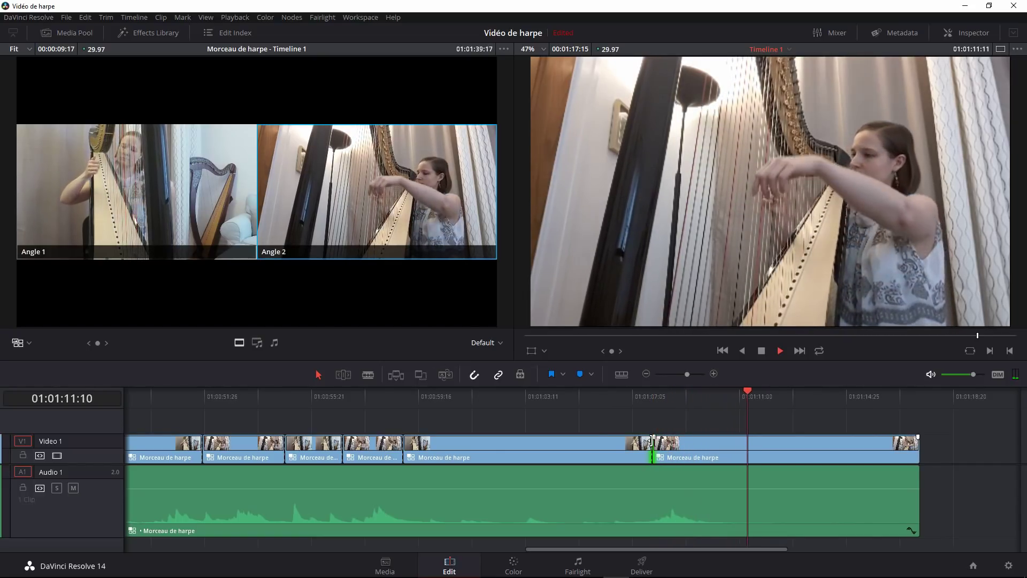
{"action": "key", "text": "space"}
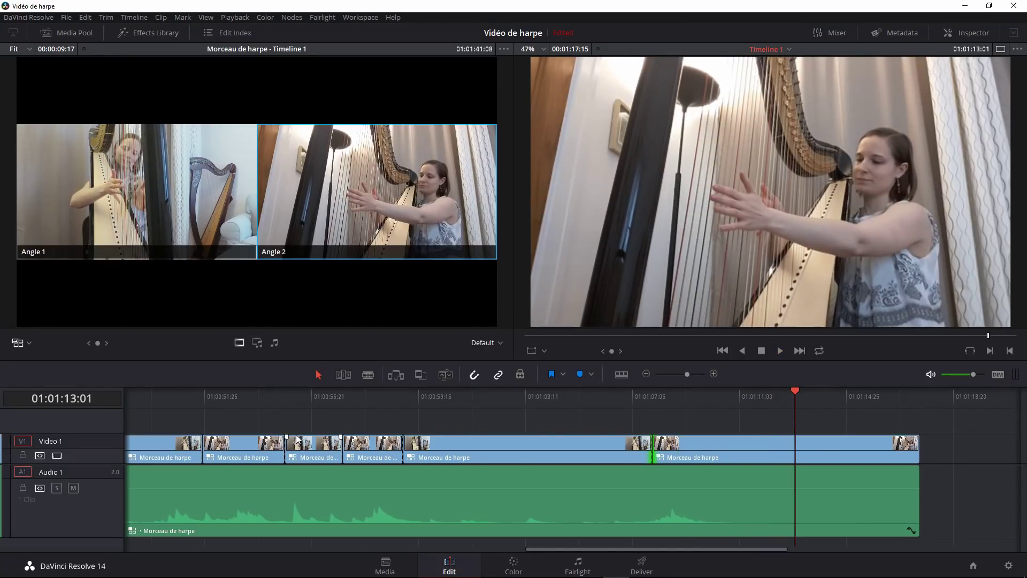
- Add a Text title on a new video track above the footage, beginning at the start of the timeline
{"action": "key", "text": "Home"}
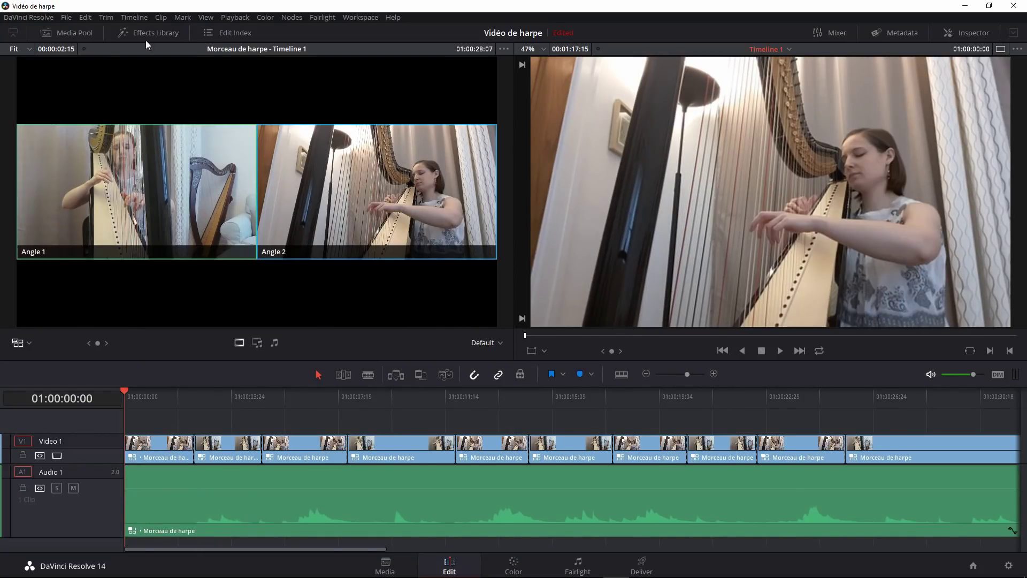
{"action": "left_click", "coordinate": [130, 34]}
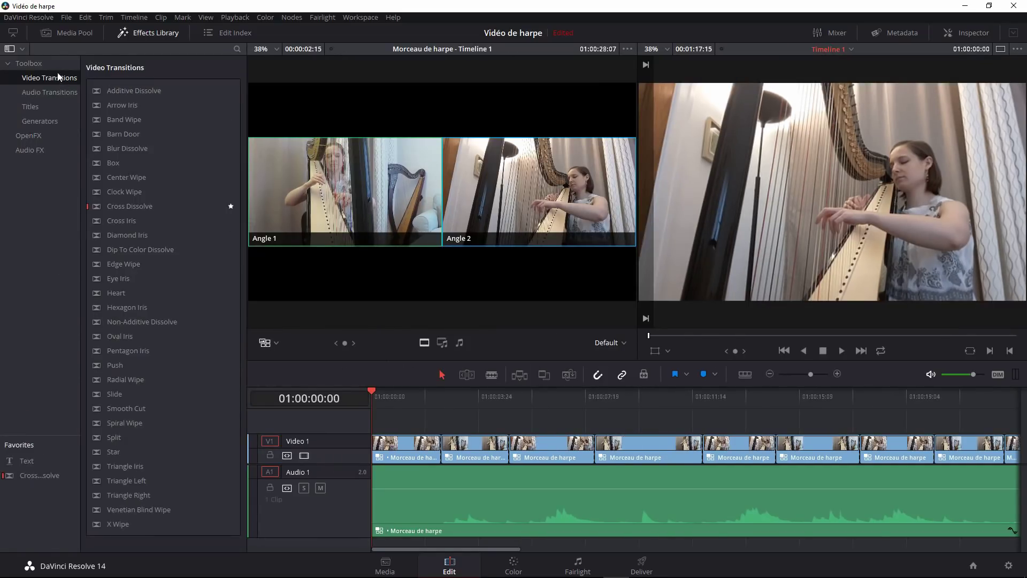
{"action": "left_click", "coordinate": [44, 108]}
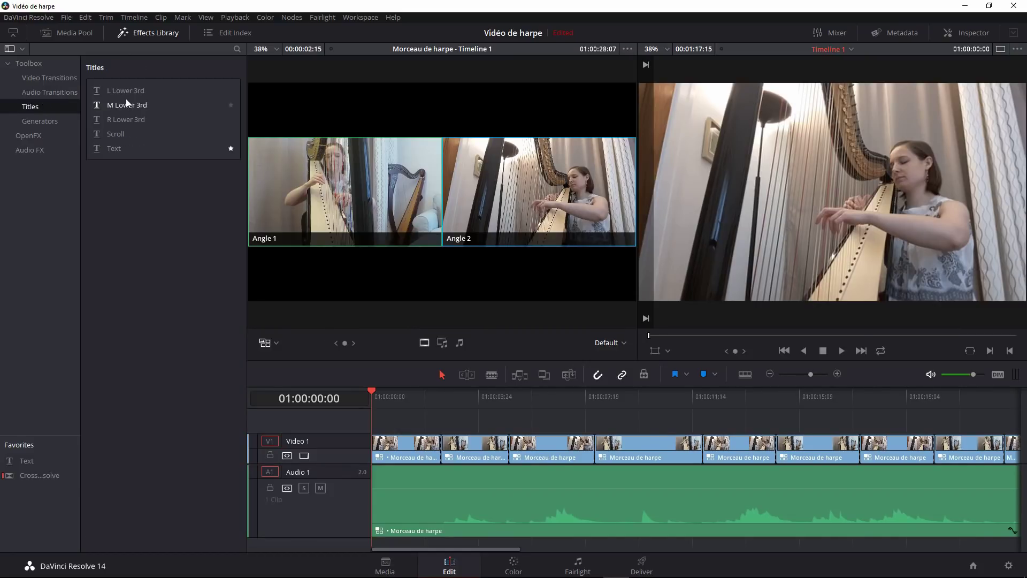
{"action": "left_click_drag", "start_coordinate": [113, 150], "coordinate": [366, 422]}
{"action": "left_click", "coordinate": [447, 420]}
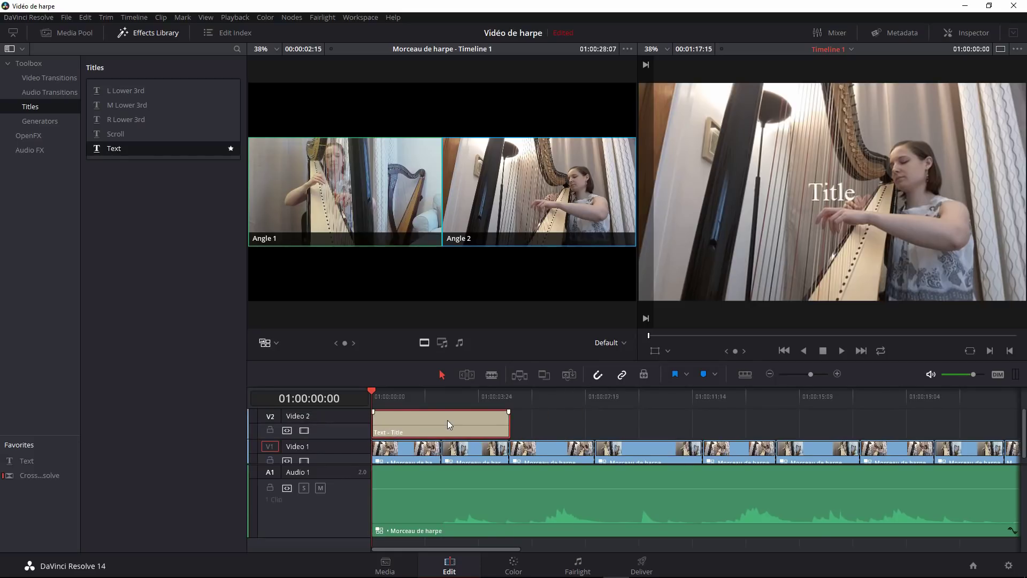
- Replace the title's text with three consecutive lines: "Women of Ireland", "Traditionnel irlandais/Traditional Irish piece" and "Arrangement" followed by the arranger's name
{"action": "double_click", "coordinate": [447, 419]}
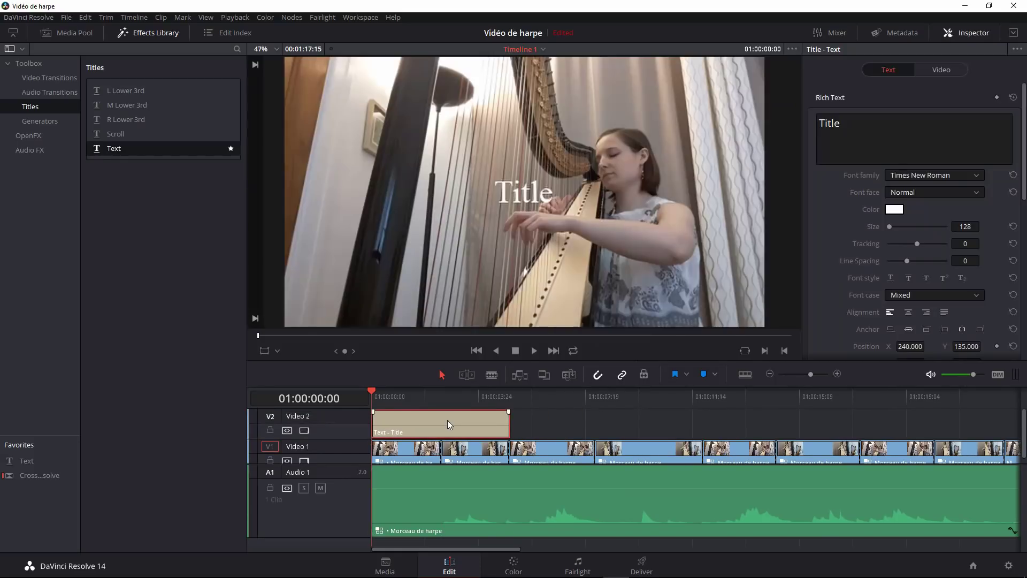
{"action": "left_click", "coordinate": [861, 133]}
{"action": "key", "text": "ctrl+a"}
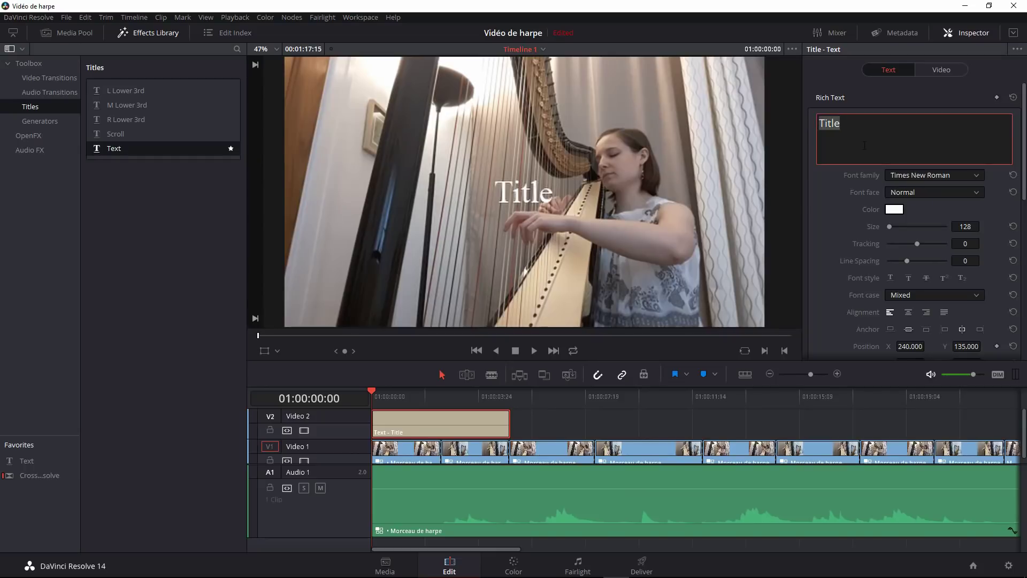
{"action": "type", "text": "Women of Ireland  Traditionnel irlandais/Traditional Irish piece  Arrangement Dominig Bouchaud"}
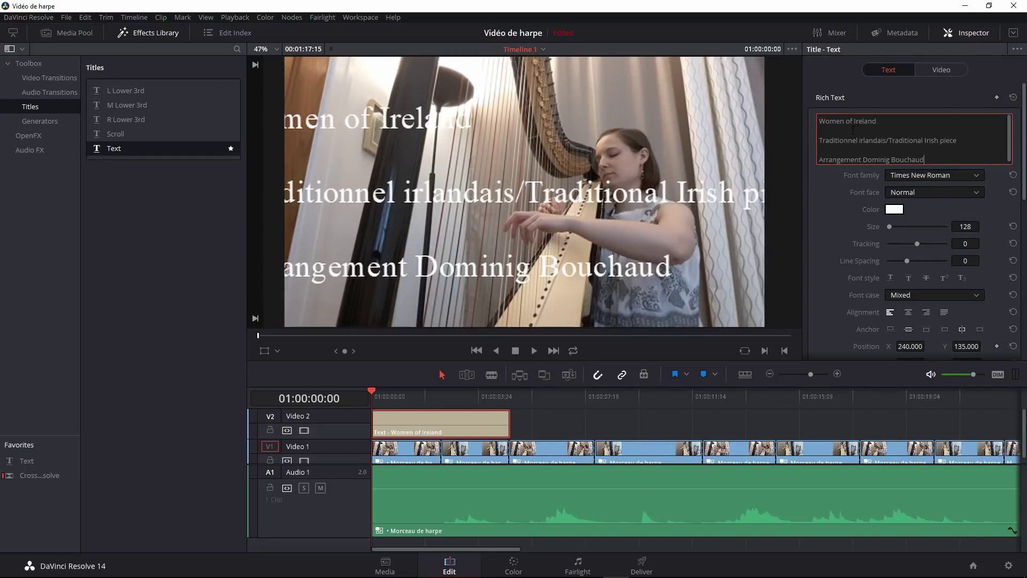
{"action": "left_click", "coordinate": [852, 130]}
{"action": "key", "text": "Delete"}
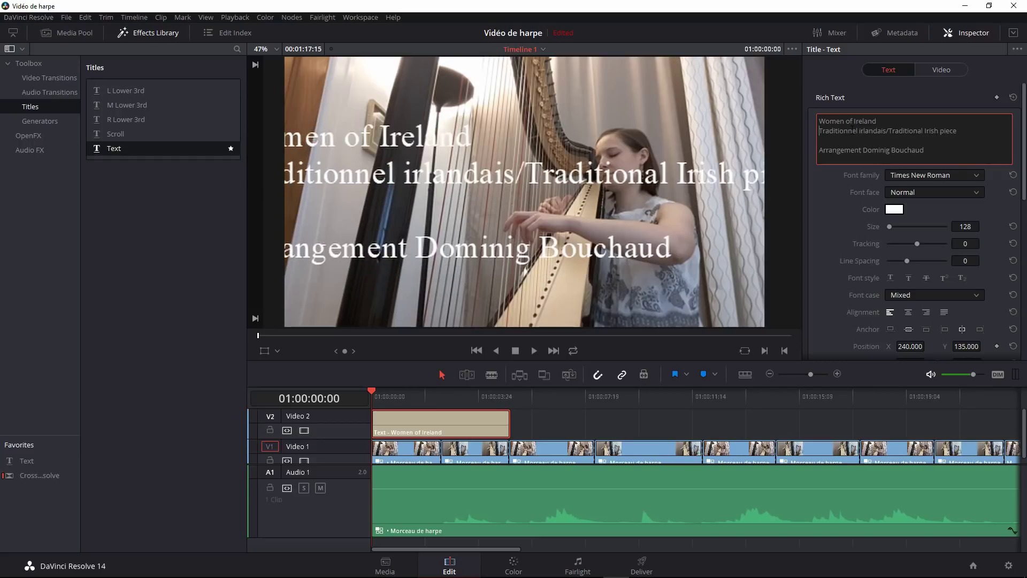
{"action": "key", "text": "Delete"}
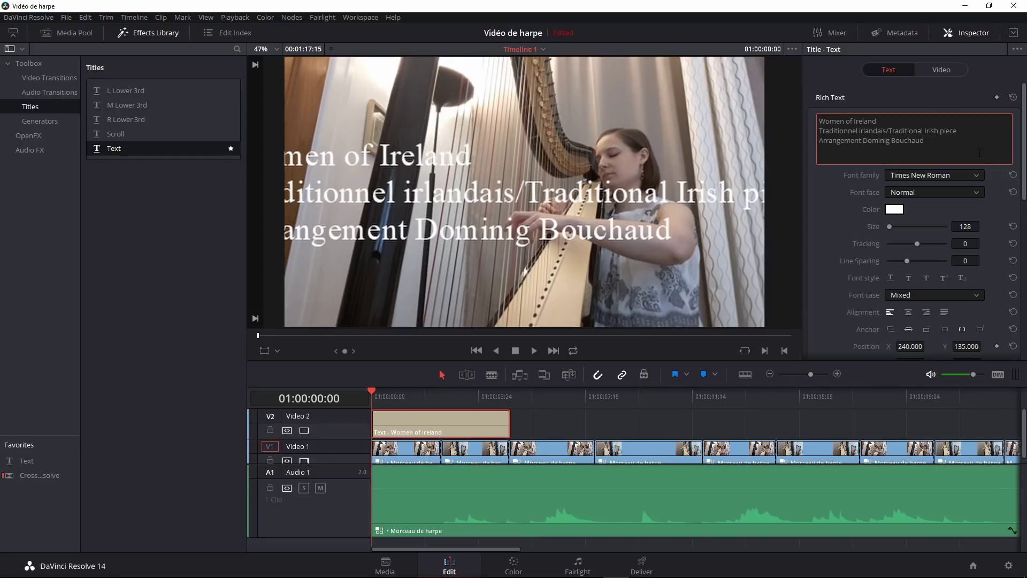
- Format the title text in Calibri at size 78 with centred alignment
{"action": "left_click", "coordinate": [953, 172]}
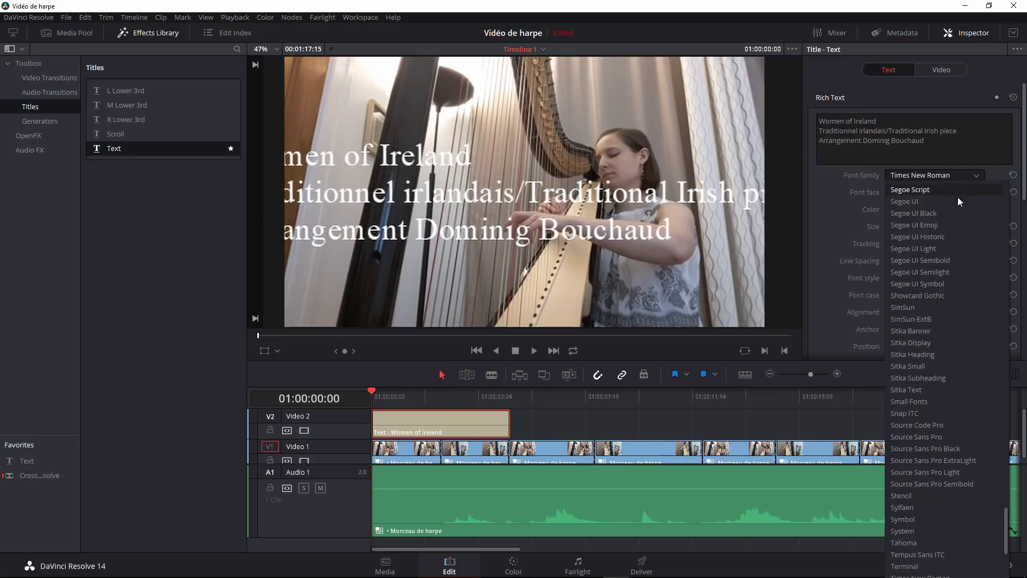
{"action": "scroll", "coordinate": [965, 281], "scroll_direction": "up", "scroll_amount": 15}
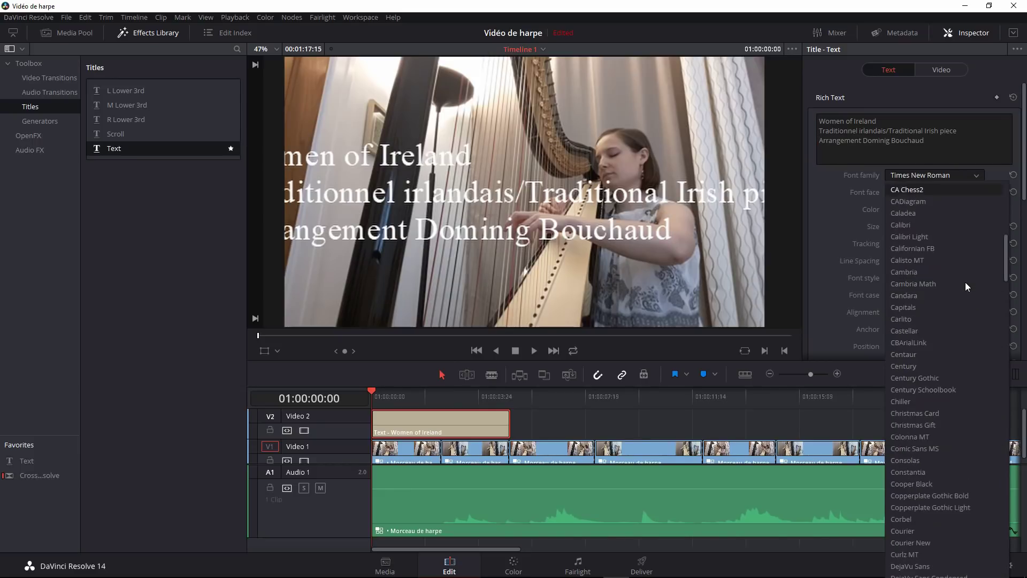
{"action": "key", "text": "Return"}
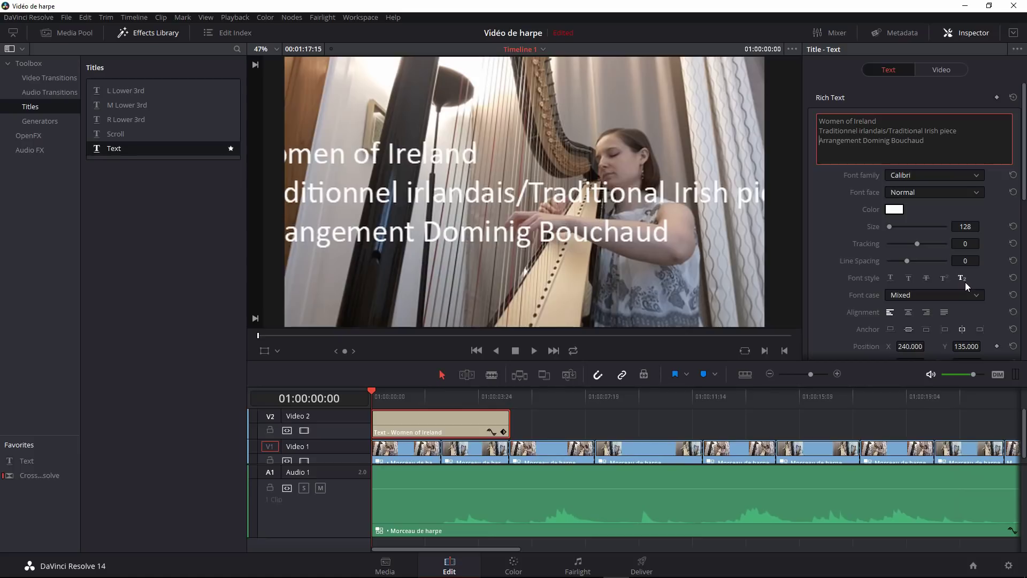
{"action": "left_click_drag", "start_coordinate": [965, 226], "coordinate": [939, 226]}
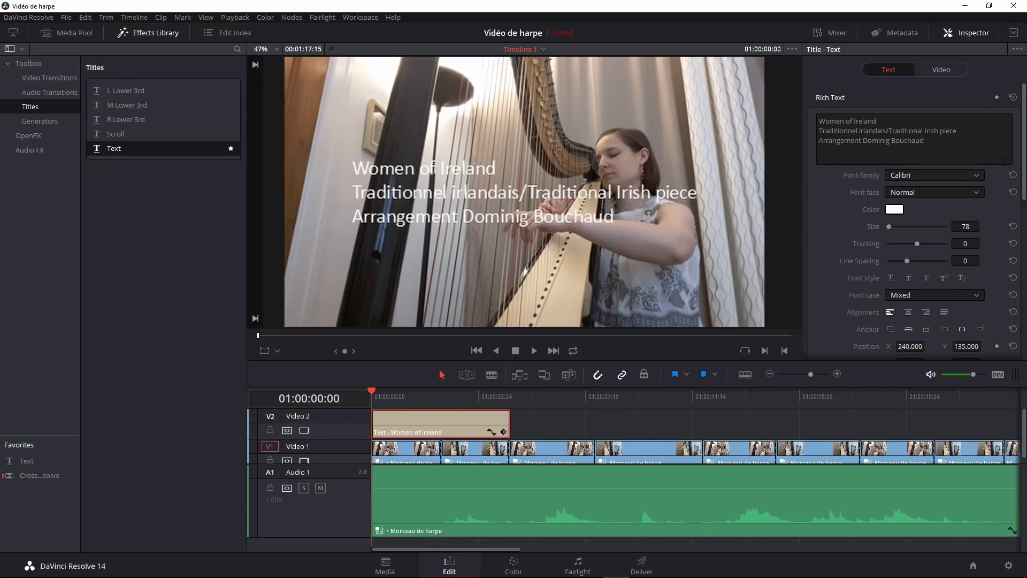
{"action": "left_click", "coordinate": [908, 312]}
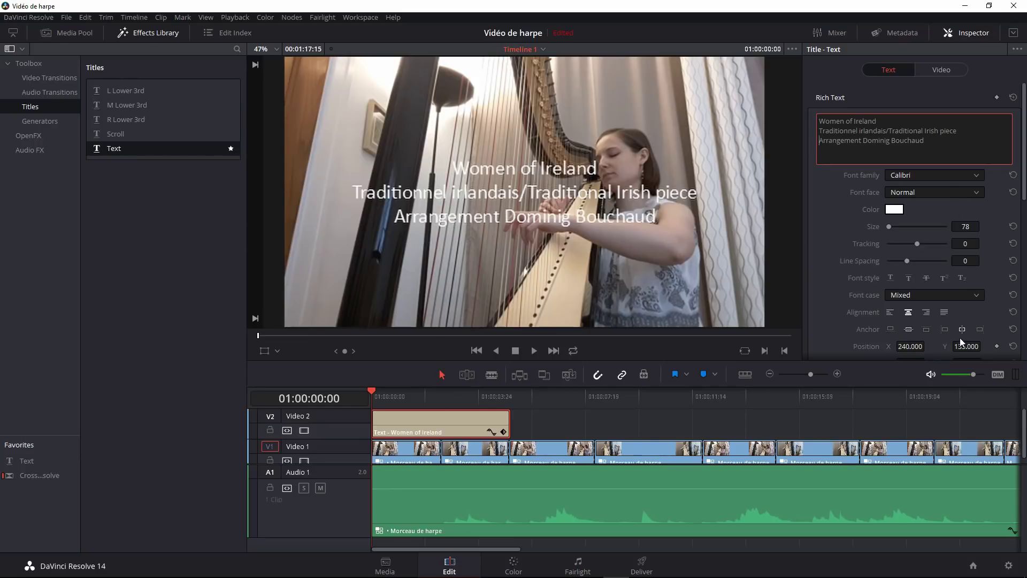
- Lower the title to a Y position of 43 and look over its remaining text settings
{"action": "left_click_drag", "start_coordinate": [957, 346], "coordinate": [904, 346]}
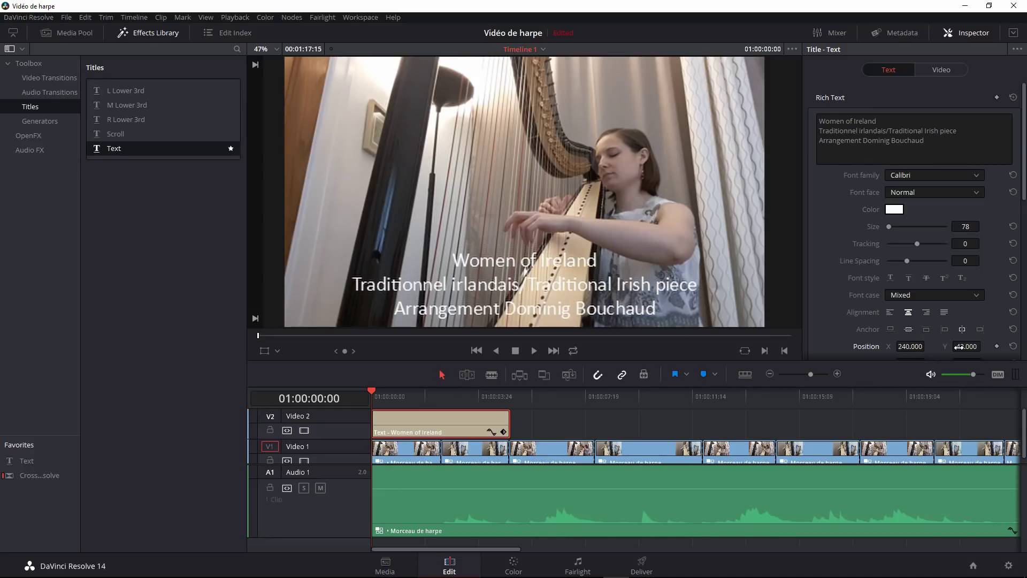
{"action": "scroll", "coordinate": [972, 195], "scroll_direction": "down", "scroll_amount": 5}
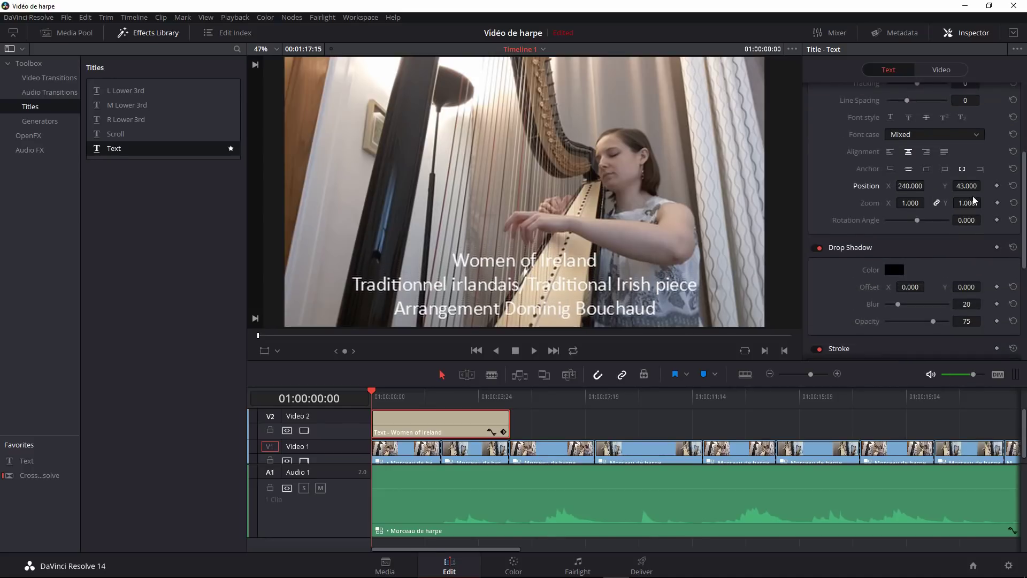
{"action": "scroll", "coordinate": [875, 233], "scroll_direction": "down", "scroll_amount": 3}
{"action": "scroll", "coordinate": [892, 242], "scroll_direction": "up", "scroll_amount": 8}
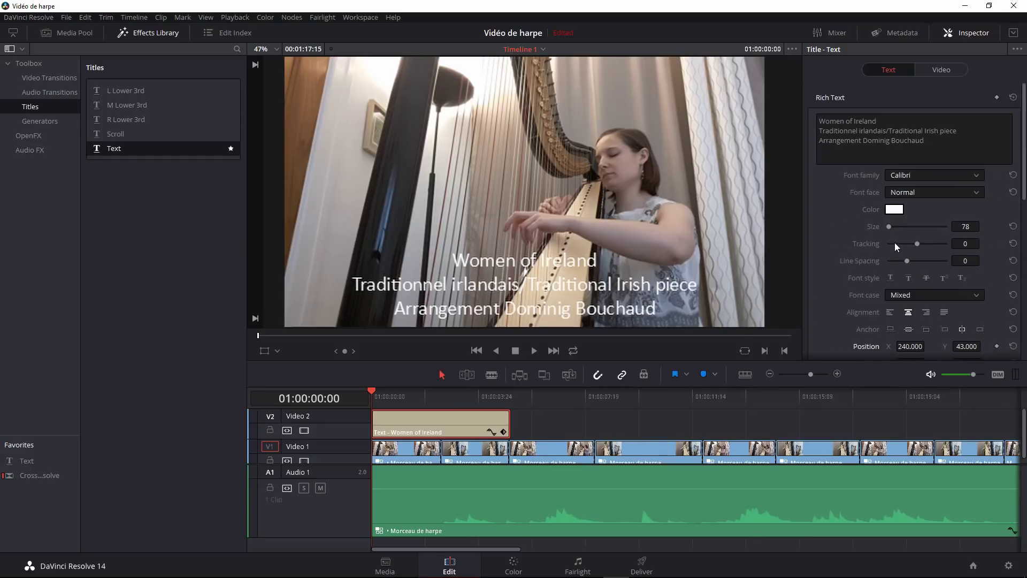
- Change the title's text colour to black (#000000)
{"action": "left_click", "coordinate": [900, 210]}
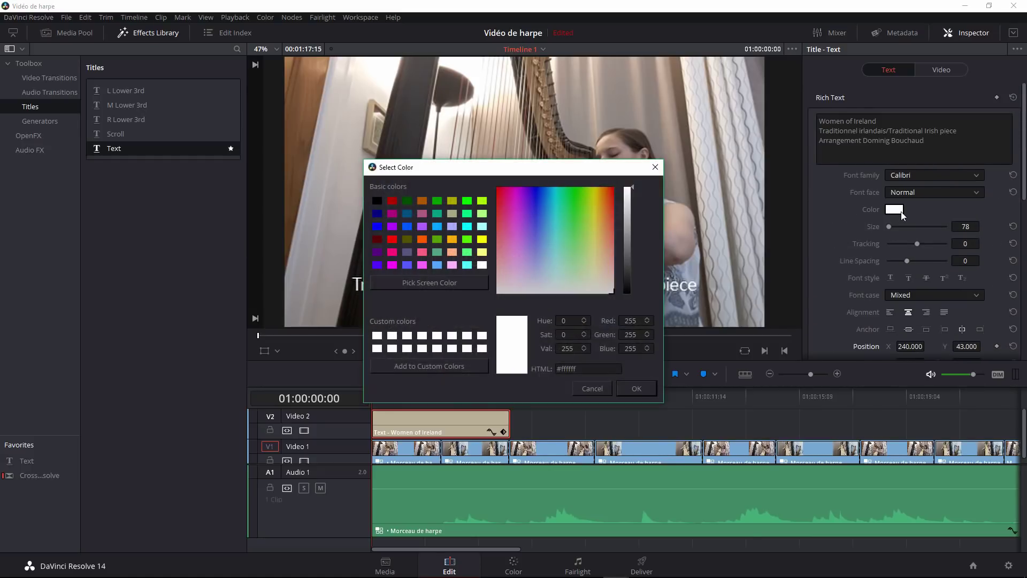
{"action": "left_click", "coordinate": [377, 201]}
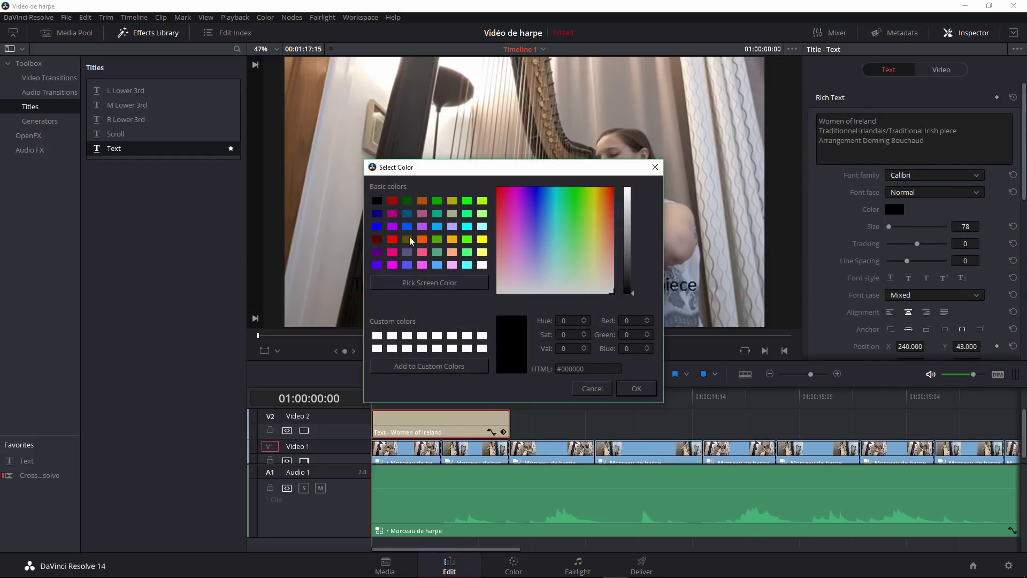
{"action": "left_click", "coordinate": [637, 388]}
- Set the title's background colour to white (#ffffff)
{"action": "scroll", "coordinate": [899, 298], "scroll_direction": "down", "scroll_amount": 10}
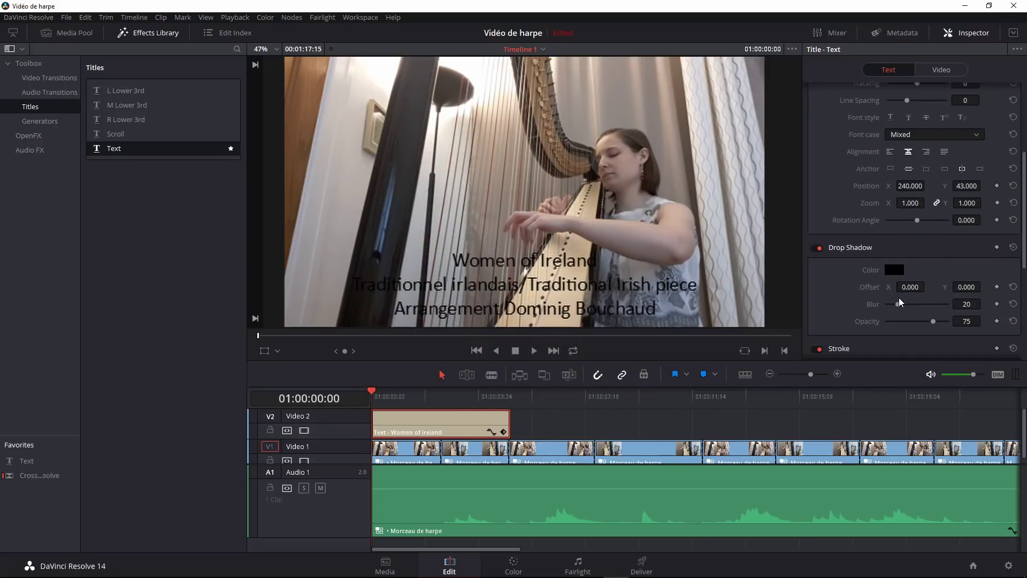
{"action": "scroll", "coordinate": [884, 302], "scroll_direction": "down", "scroll_amount": 3}
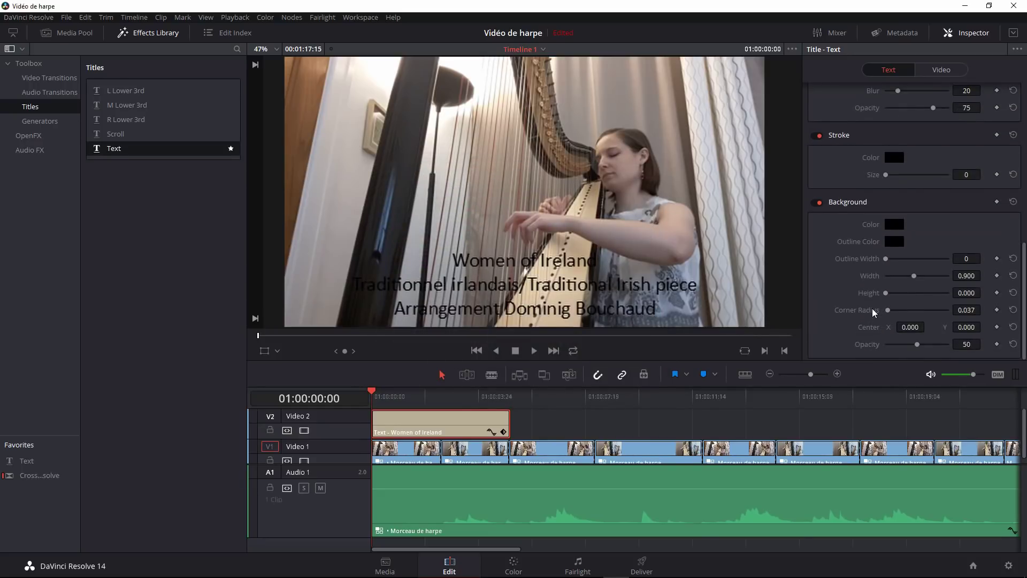
{"action": "left_click", "coordinate": [894, 225]}
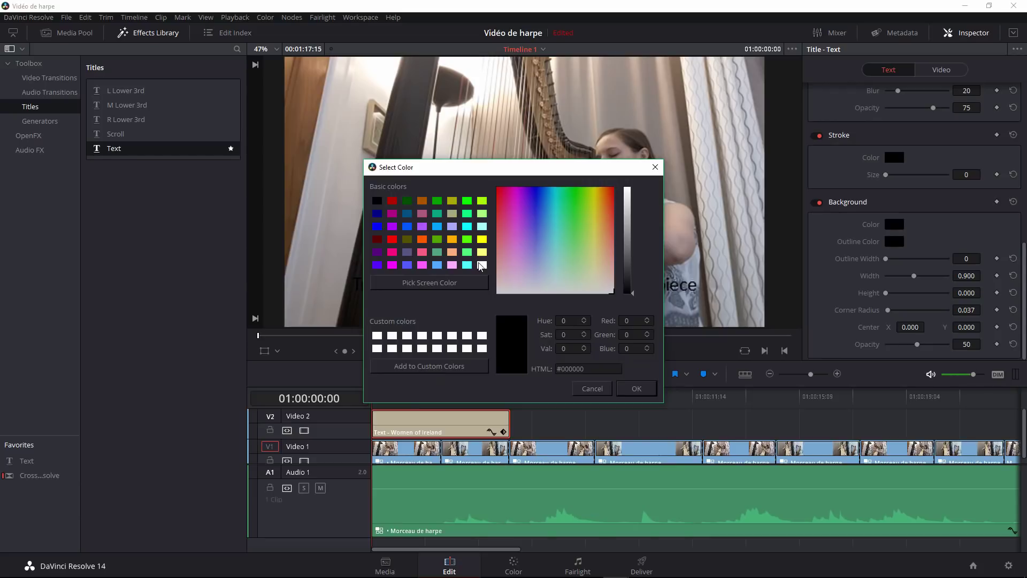
{"action": "left_click", "coordinate": [481, 266]}
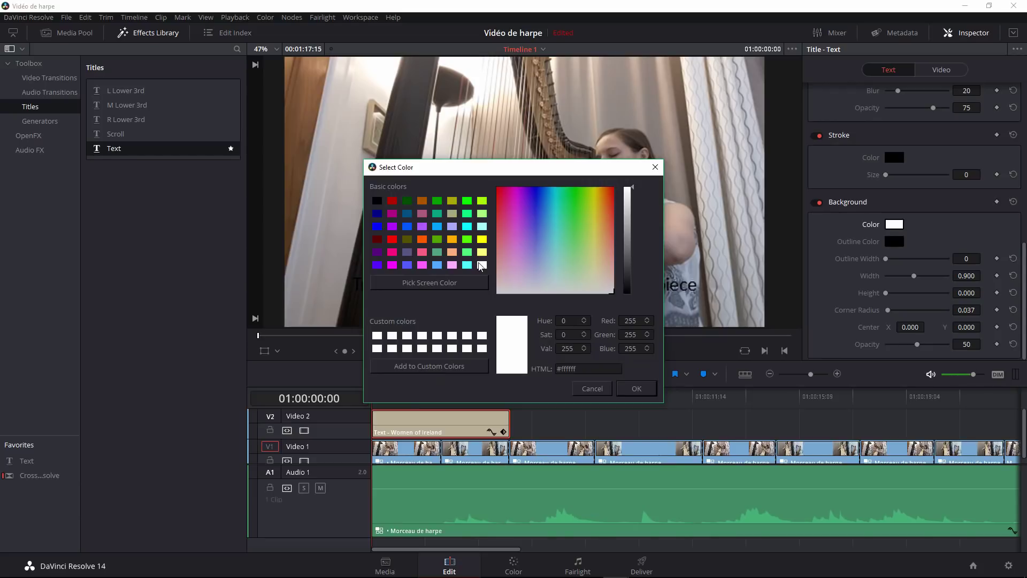
{"action": "left_click", "coordinate": [635, 389]}
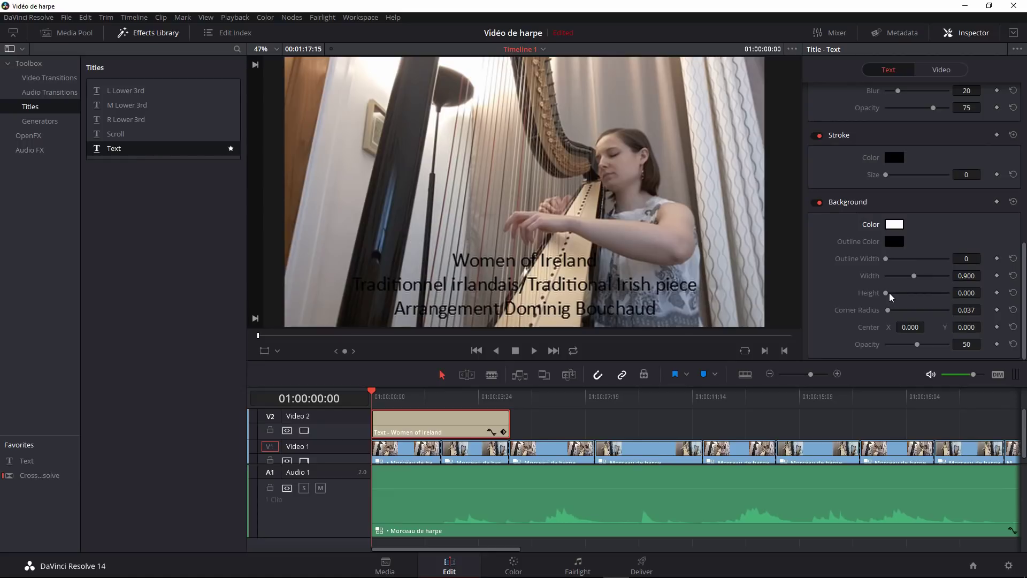
- Give the title's background box a height of about 0.288, a width of about 0.782 and an opacity of 75
{"action": "left_click_drag", "start_coordinate": [886, 295], "coordinate": [896, 294]}
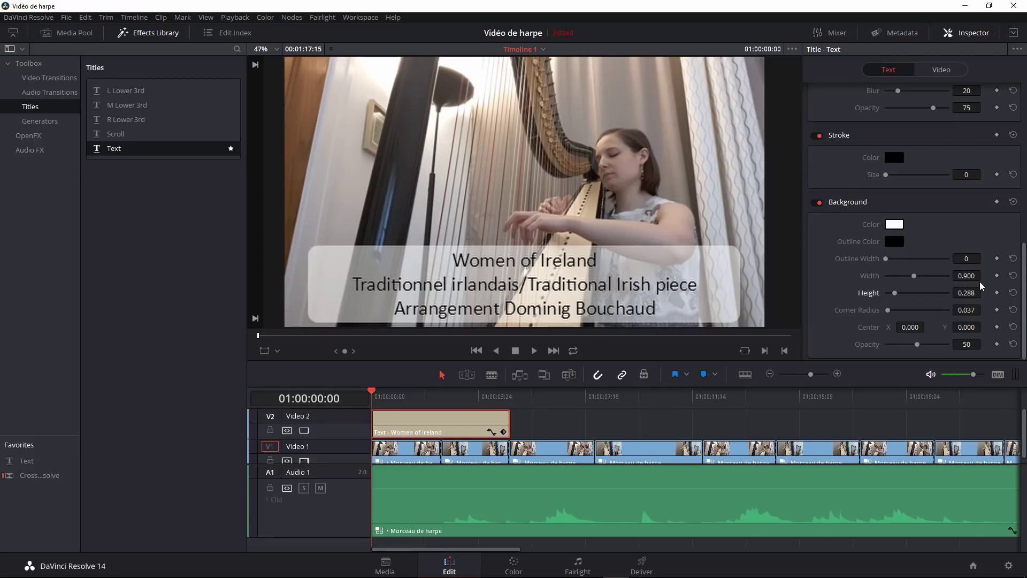
{"action": "left_click_drag", "start_coordinate": [1005, 275], "coordinate": [982, 276]}
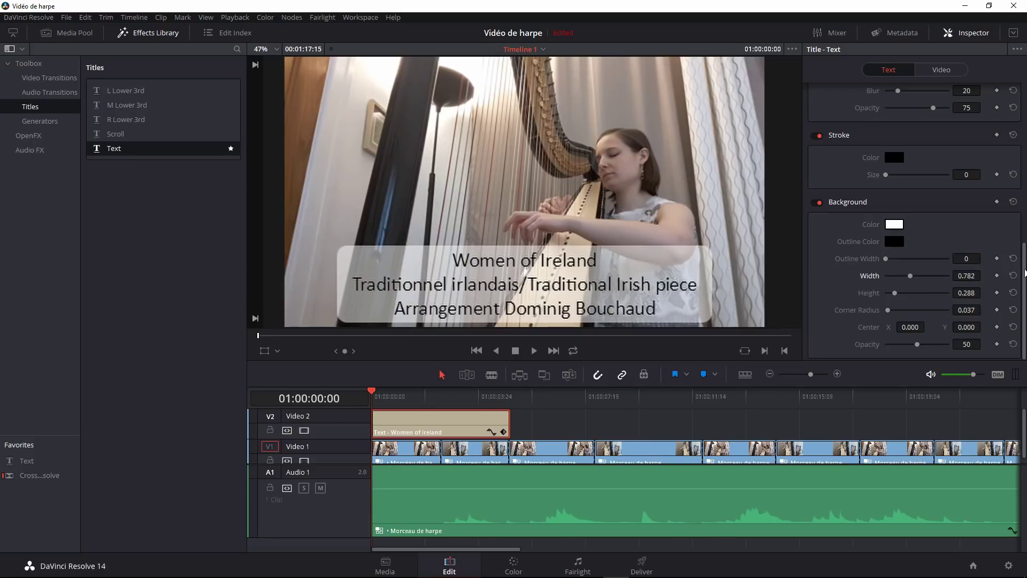
{"action": "left_click", "coordinate": [964, 343]}
{"action": "type", "text": "75"}
{"action": "key", "text": "Return"}
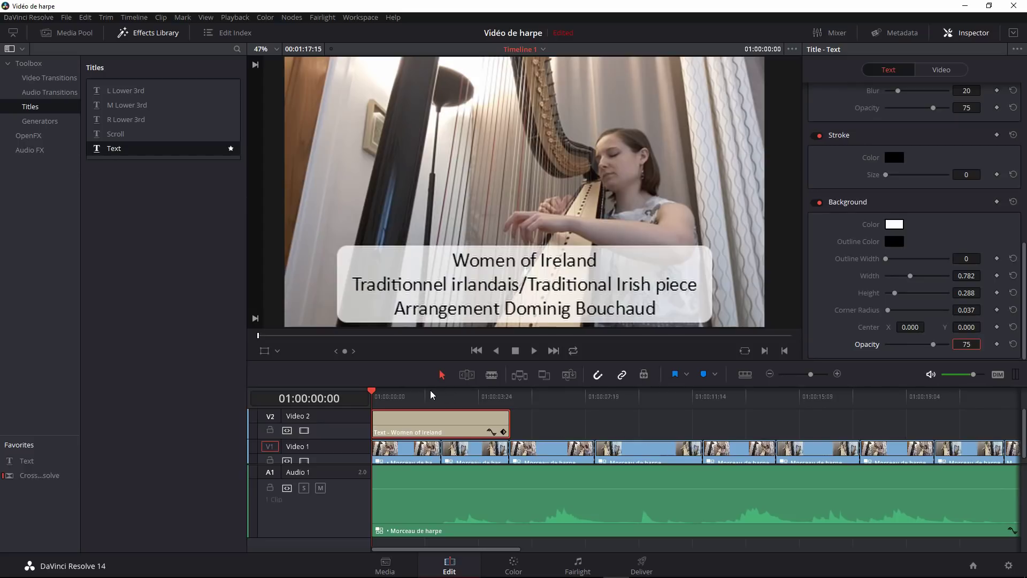
- Play the opening seconds of the timeline to check how the title looks over the footage
{"action": "left_click", "coordinate": [528, 358]}
{"action": "left_click", "coordinate": [535, 352]}
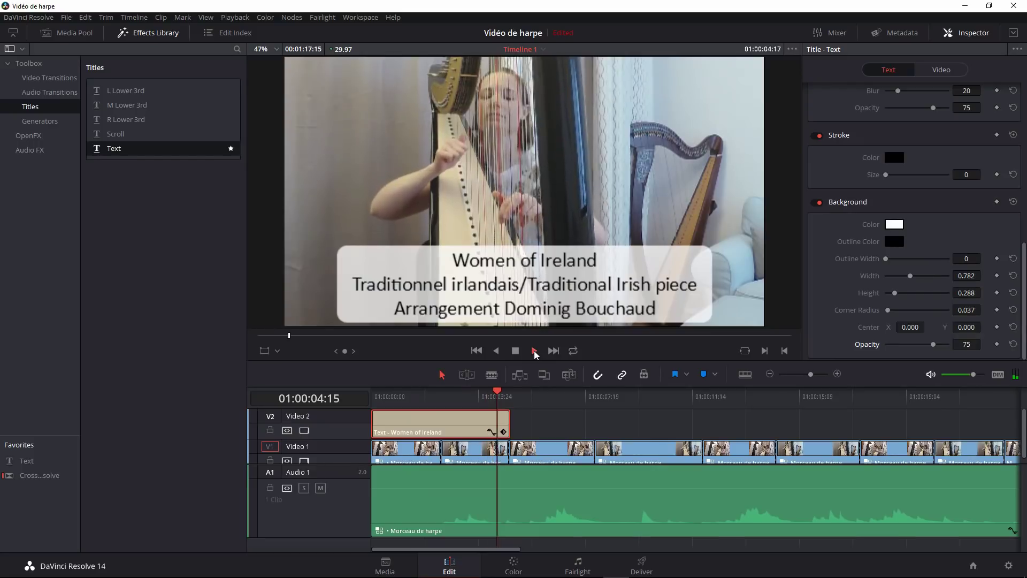
{"action": "left_click", "coordinate": [516, 351]}
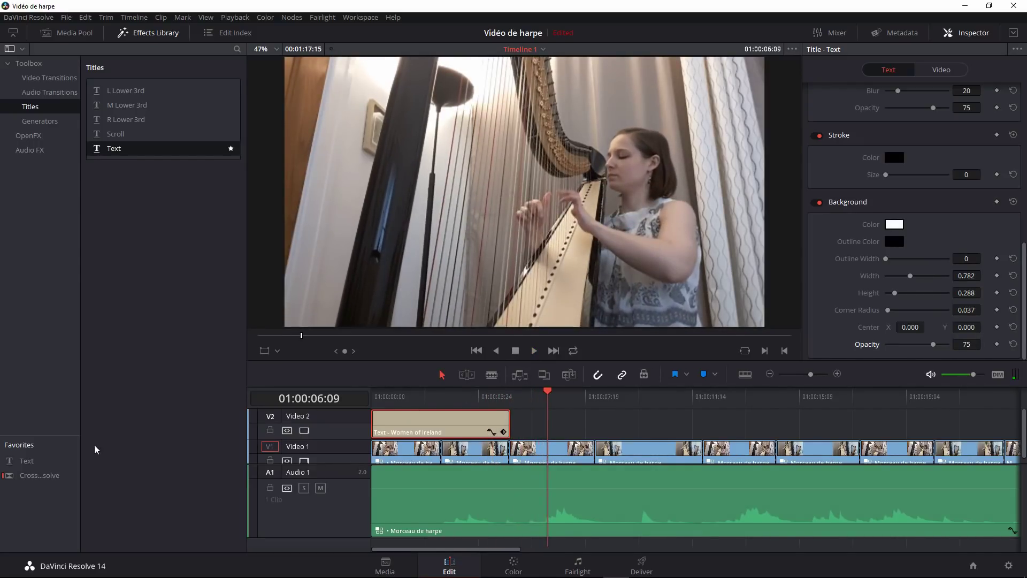
- Add a Cross Dissolve video transition to both the start and the end of the title clip on Video 2
{"action": "left_click", "coordinate": [41, 81]}
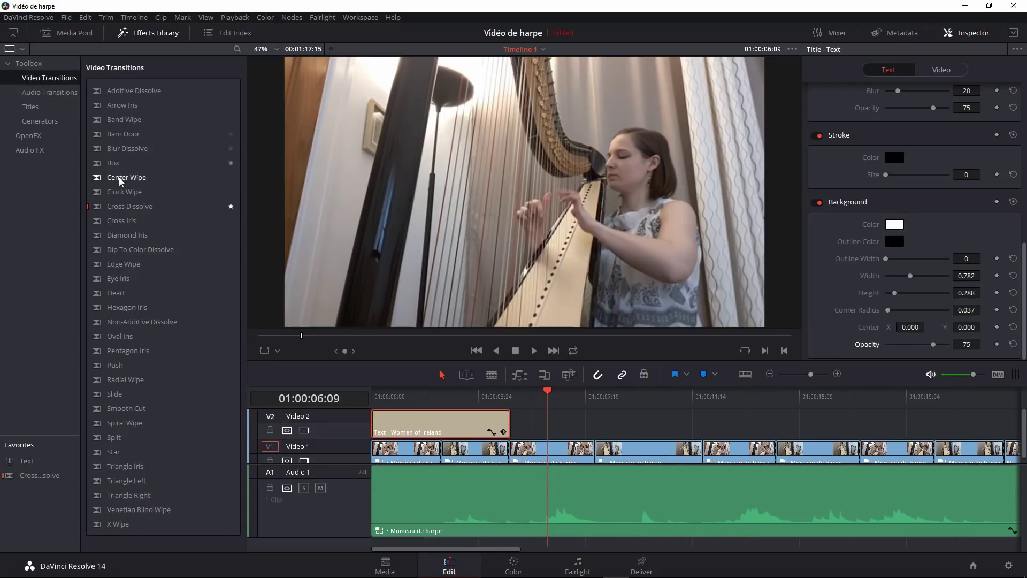
{"action": "left_click_drag", "start_coordinate": [227, 206], "coordinate": [381, 418]}
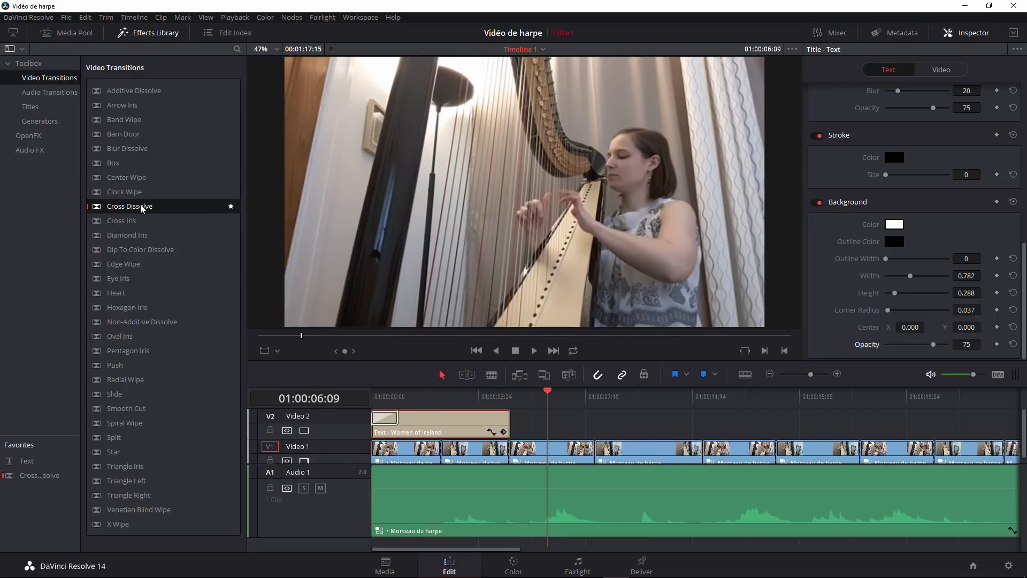
{"action": "left_click_drag", "start_coordinate": [122, 211], "coordinate": [497, 425]}
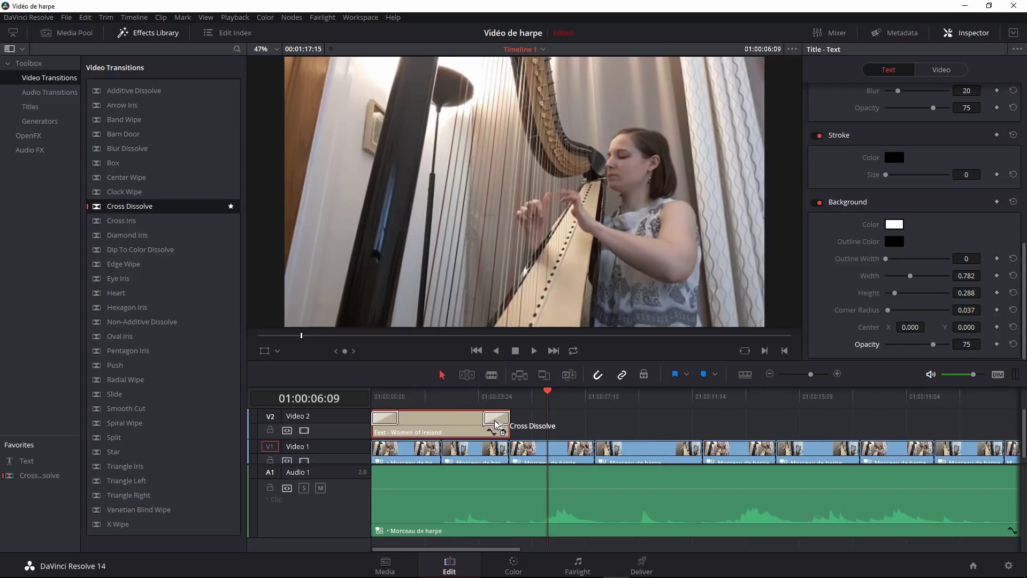
- Play the timeline from its start to check the title's fades, and look over the colour grading page
{"action": "key", "text": "Home"}
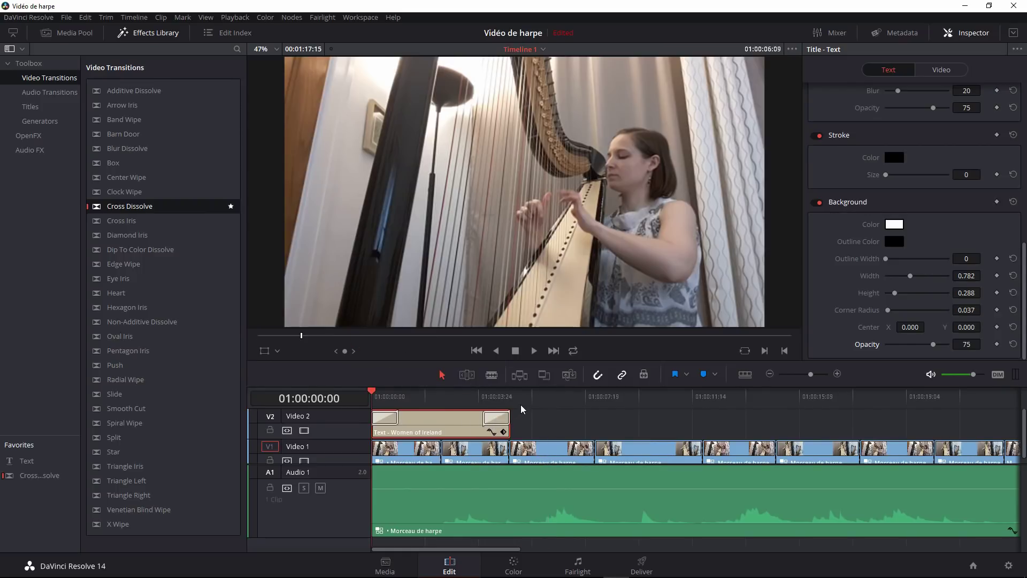
{"action": "key", "text": "space"}
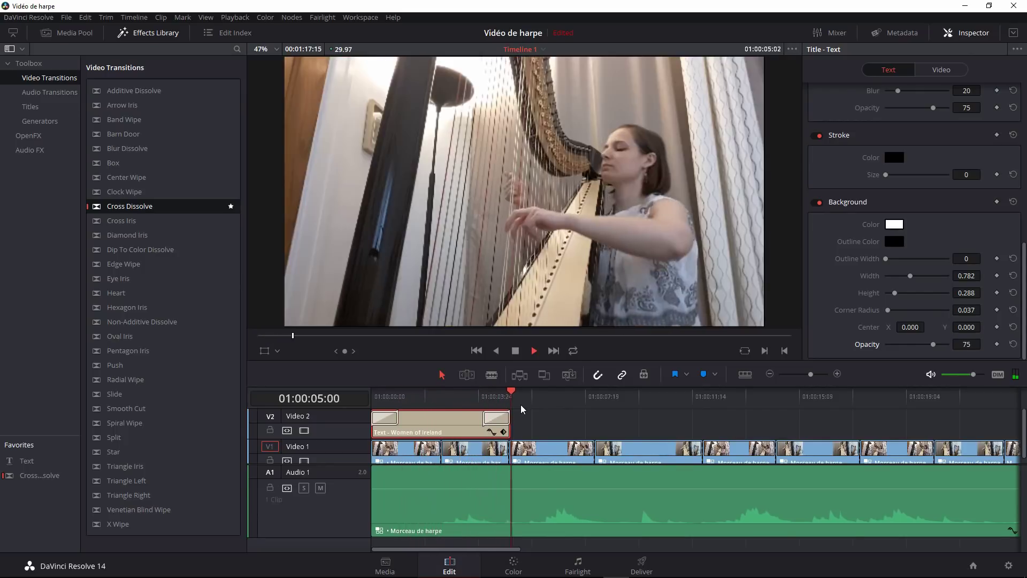
{"action": "left_click", "coordinate": [515, 352]}
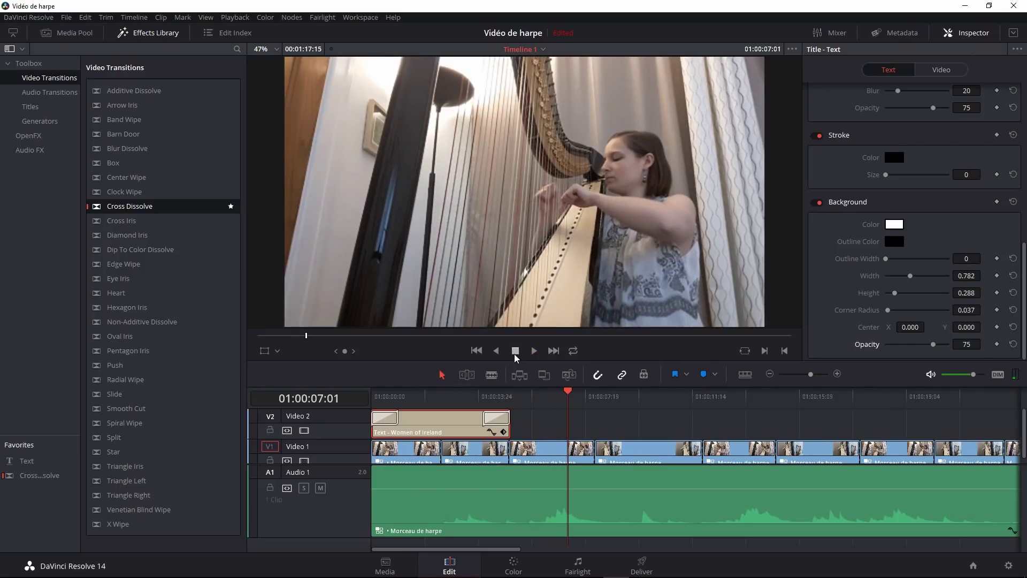
{"action": "left_click", "coordinate": [513, 566]}
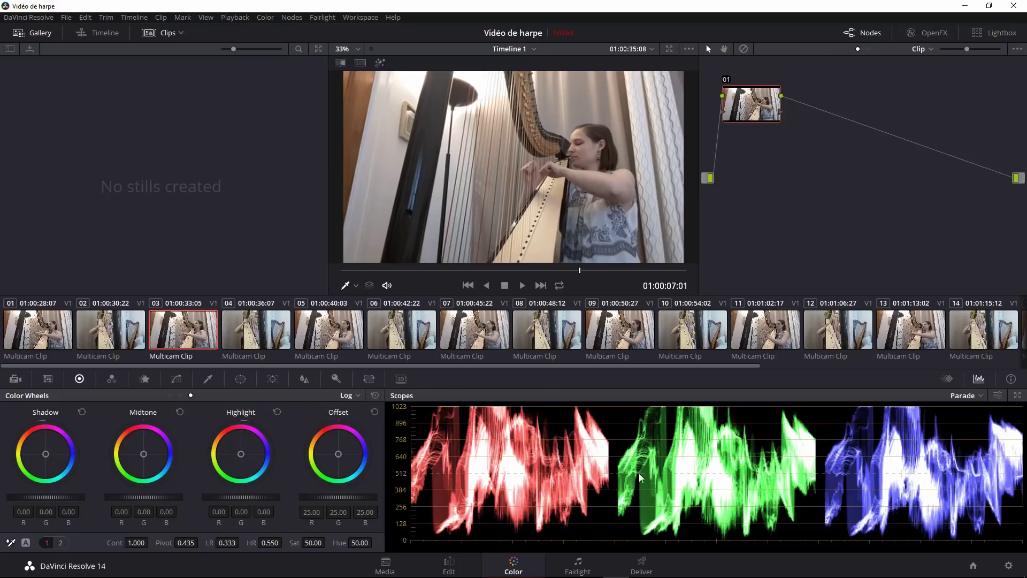
- Raise the Main 1 output level to 3.8 dB in the Fairlight mixer while playing the harp audio
{"action": "left_click", "coordinate": [578, 566]}
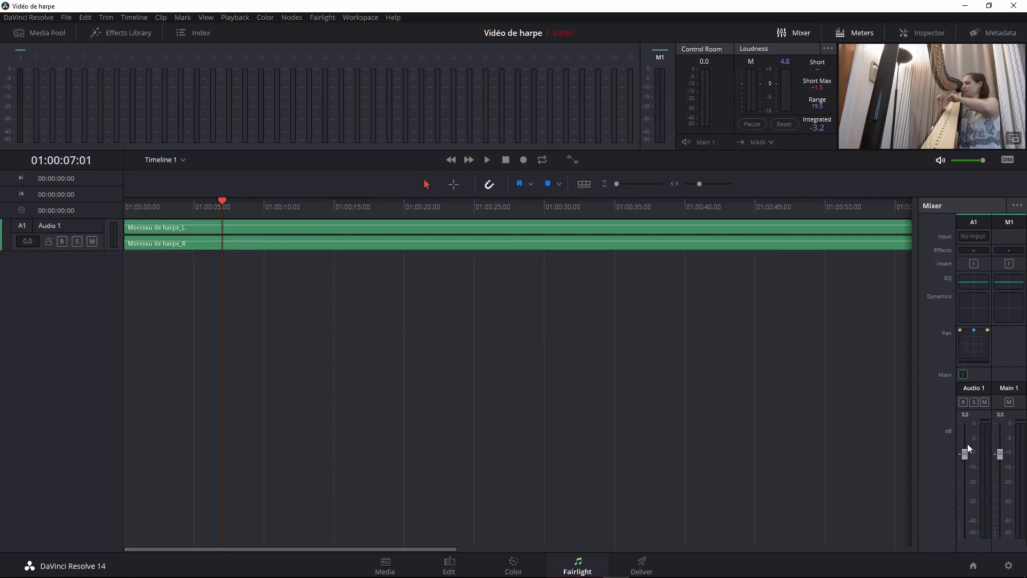
{"action": "key", "text": "space"}
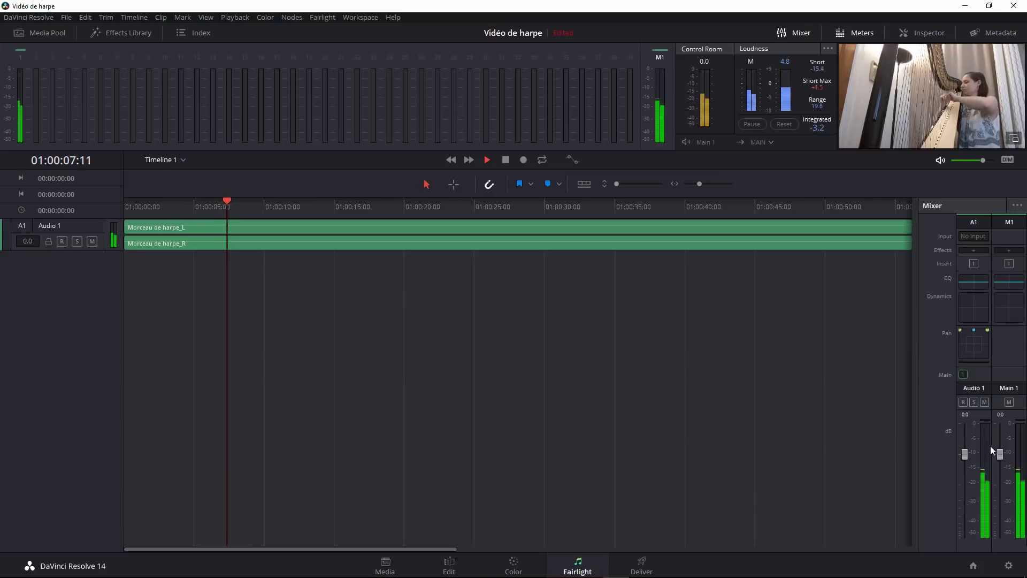
{"action": "left_click_drag", "start_coordinate": [1000, 454], "coordinate": [998, 416]}
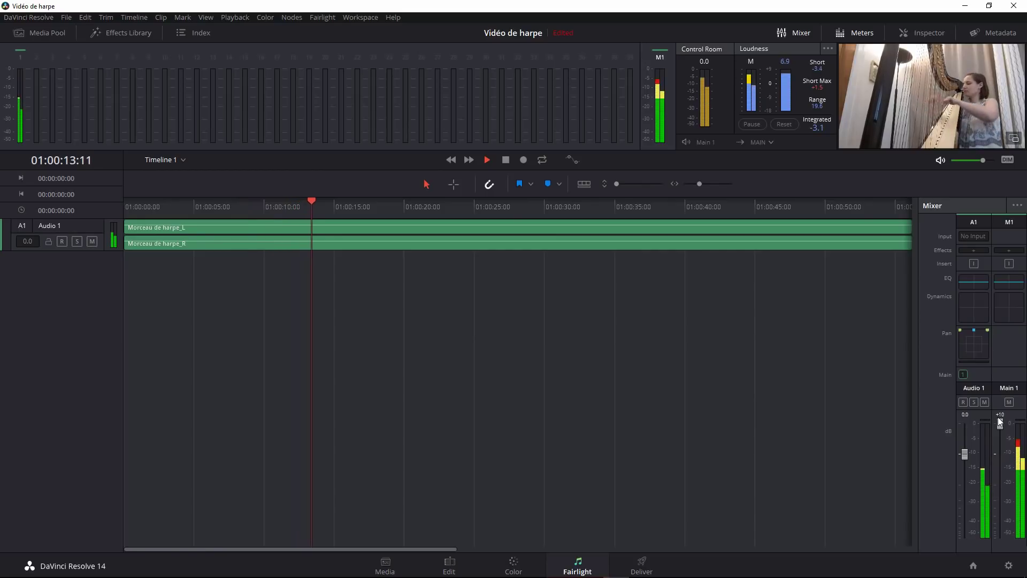
{"action": "left_click_drag", "start_coordinate": [999, 421], "coordinate": [1000, 446]}
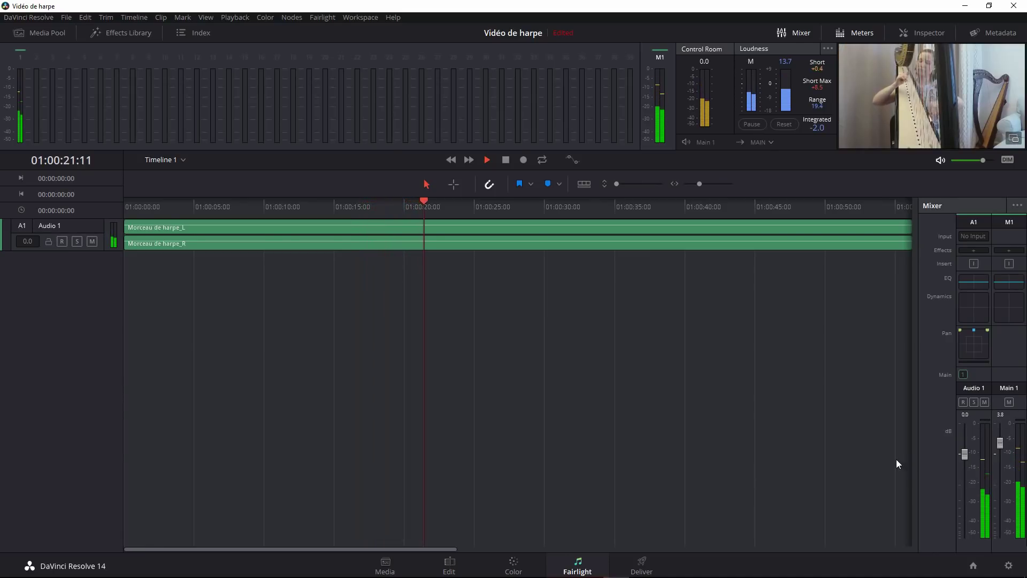
{"action": "left_click", "coordinate": [507, 161]}
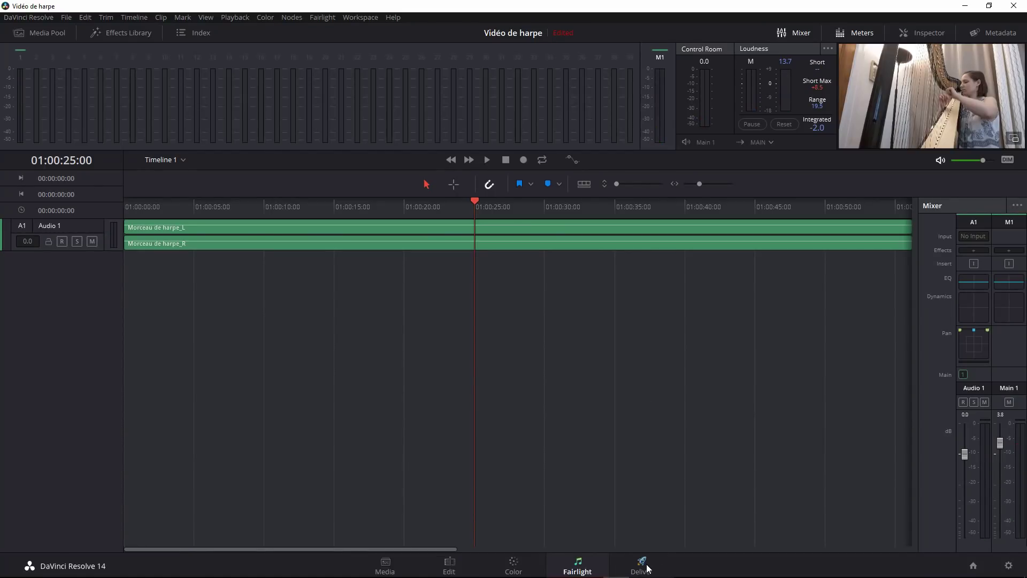
- Choose the YouTube 1080p preset for delivering the timeline
{"action": "left_click", "coordinate": [647, 568]}
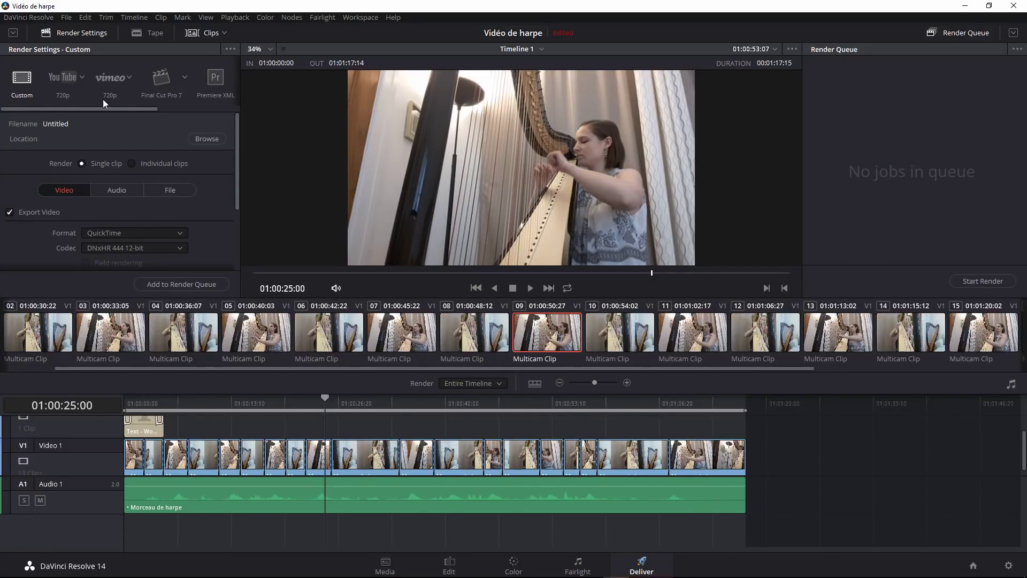
{"action": "left_click", "coordinate": [81, 77]}
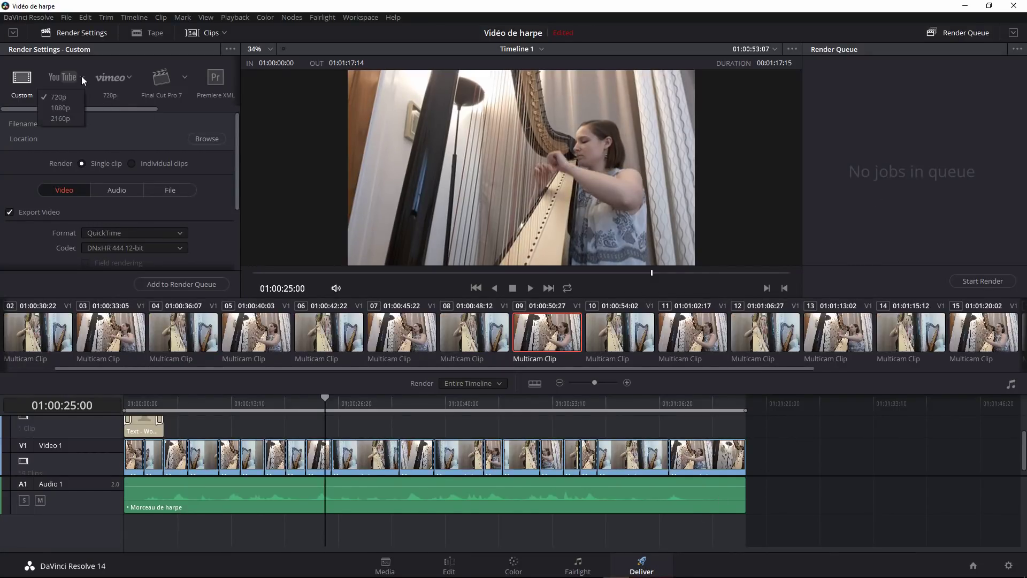
{"action": "left_click", "coordinate": [66, 107]}
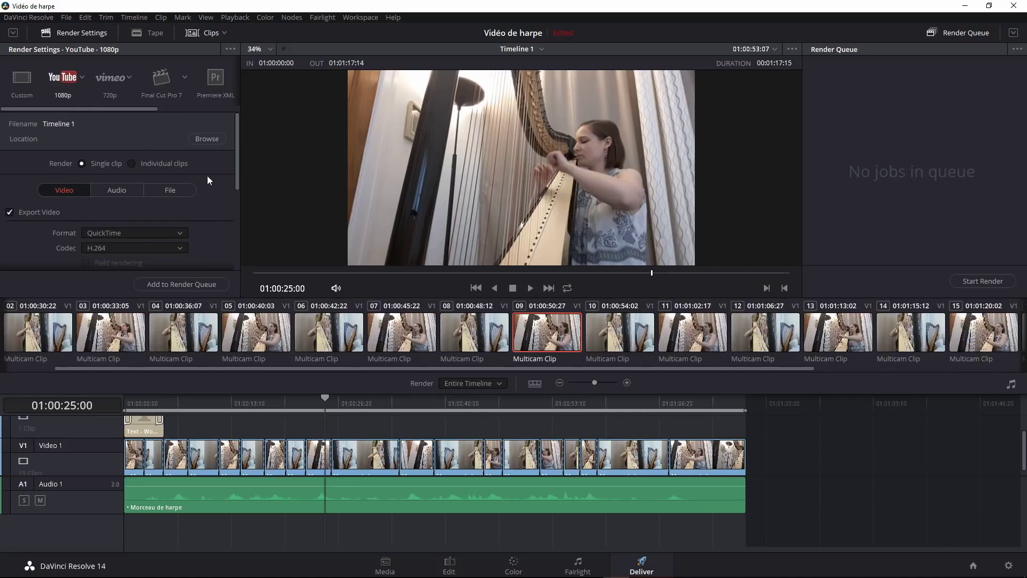
- Set the render location to the K:\Montages\Exports folder
{"action": "left_click", "coordinate": [202, 139]}
{"action": "left_click", "coordinate": [424, 167]}
{"action": "double_click", "coordinate": [425, 167]}
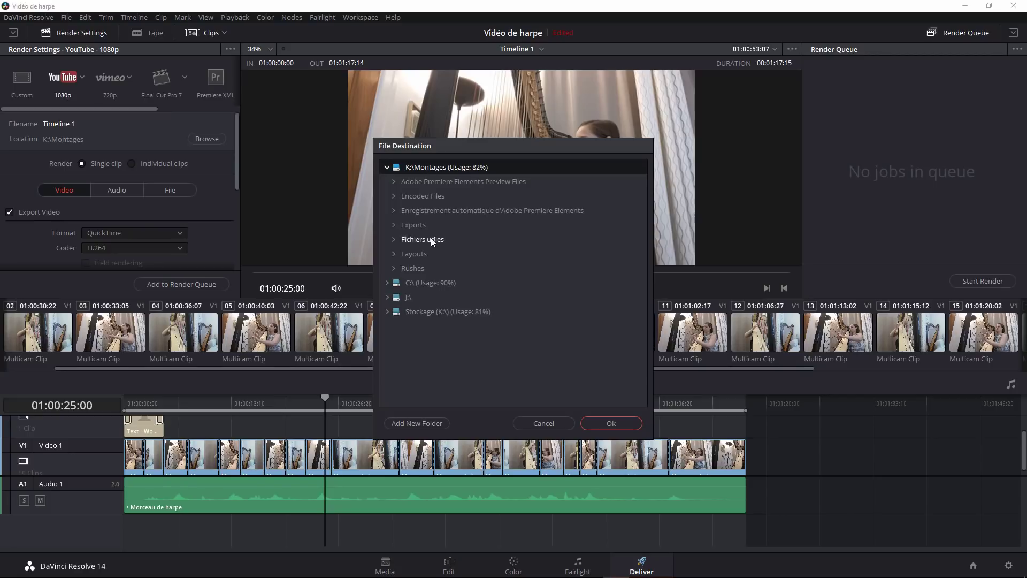
{"action": "left_click", "coordinate": [425, 225]}
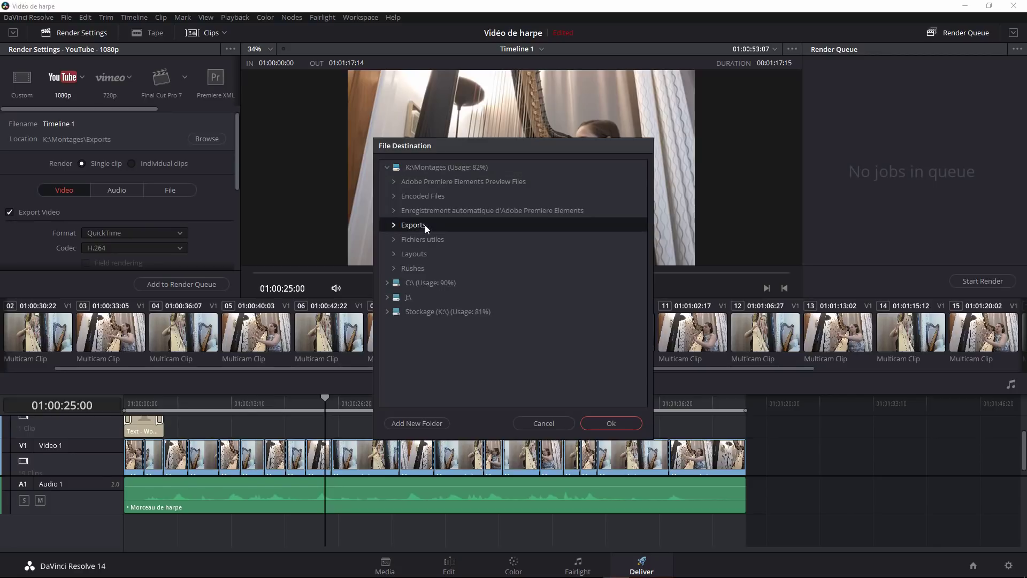
{"action": "left_click", "coordinate": [614, 423]}
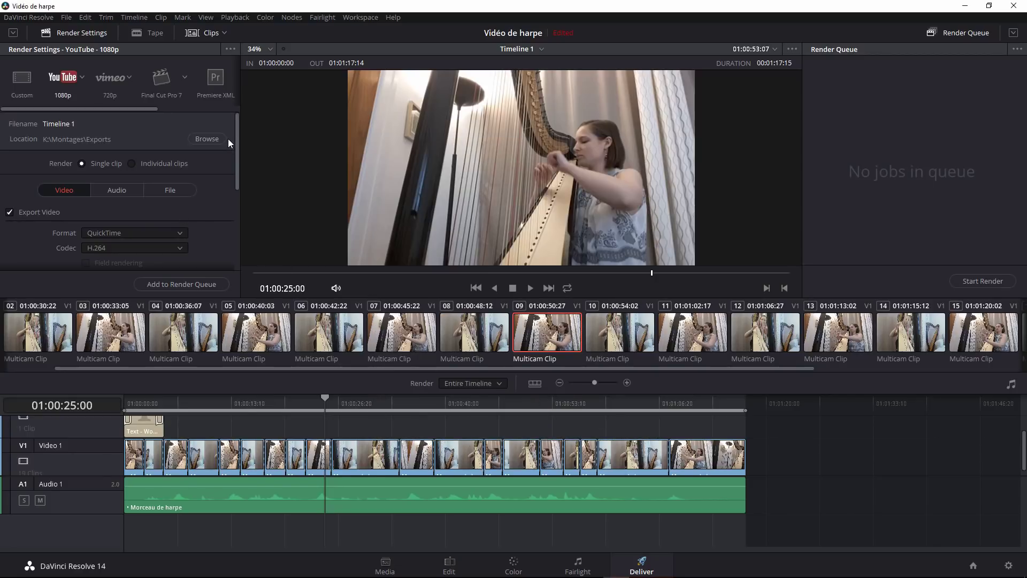
- Set the custom name of the rendered file to VideoHarpe
{"action": "mouse_move", "coordinate": [237, 129]}
{"action": "left_mouse_down"}
{"action": "mouse_move", "coordinate": [239, 214]}
{"action": "mouse_move", "coordinate": [229, 127]}
{"action": "left_mouse_up"}
{"action": "left_click", "coordinate": [138, 187]}
{"action": "mouse_move", "coordinate": [241, 166]}
{"action": "left_mouse_down"}
{"action": "mouse_move", "coordinate": [240, 198]}
{"action": "mouse_move", "coordinate": [240, 172]}
{"action": "left_mouse_up"}
{"action": "left_click", "coordinate": [178, 190]}
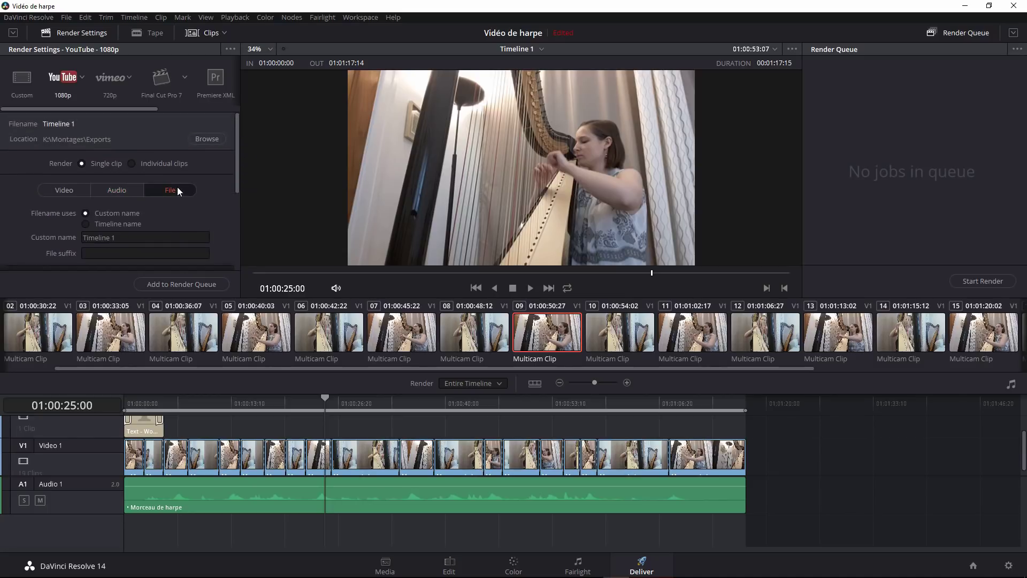
{"action": "left_click", "coordinate": [138, 237]}
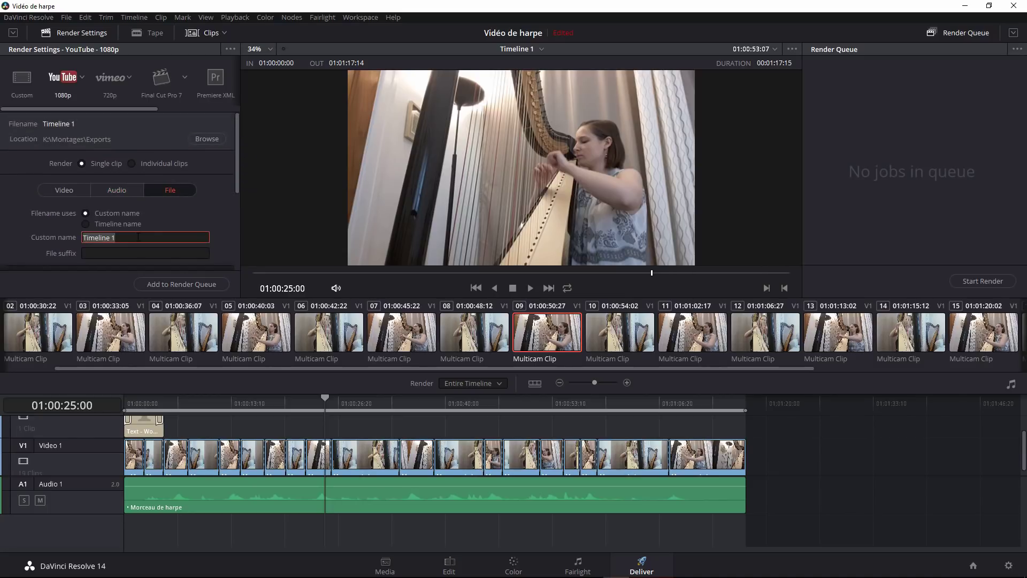
{"action": "type", "text": "VideoHarpe"}
- Add the export to the render queue and start rendering it
{"action": "left_click", "coordinate": [191, 279]}
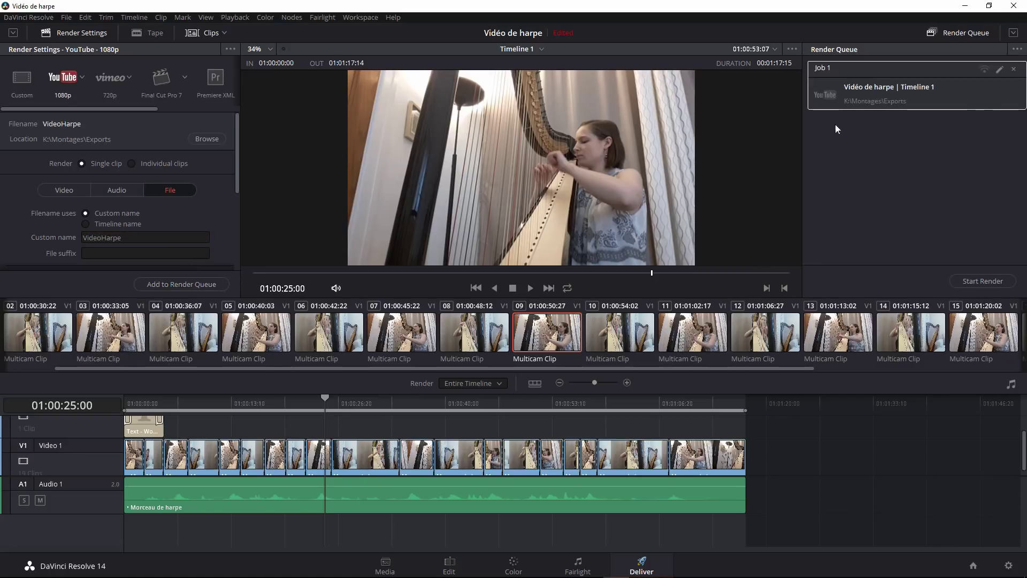
{"action": "left_click", "coordinate": [988, 281]}
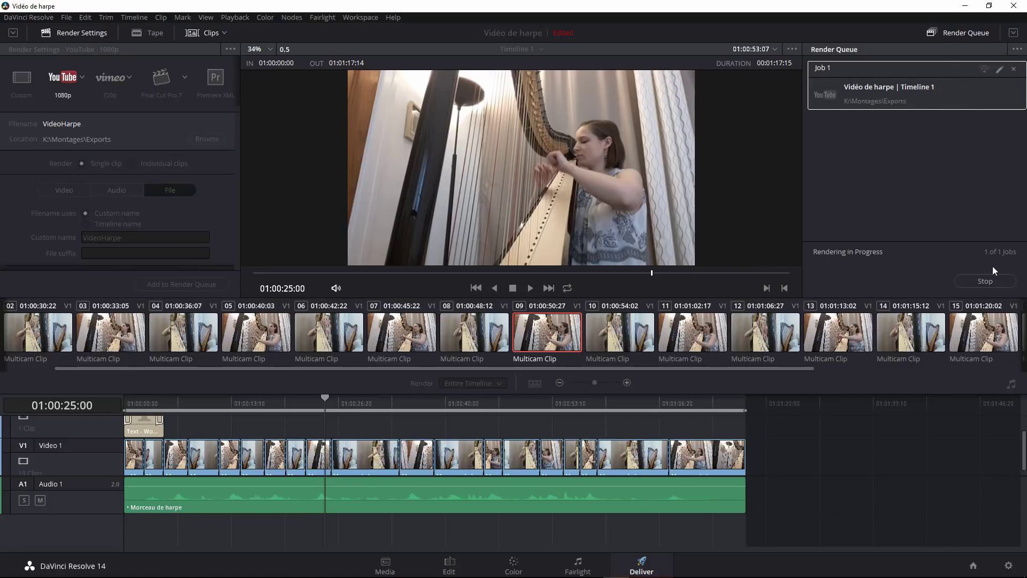